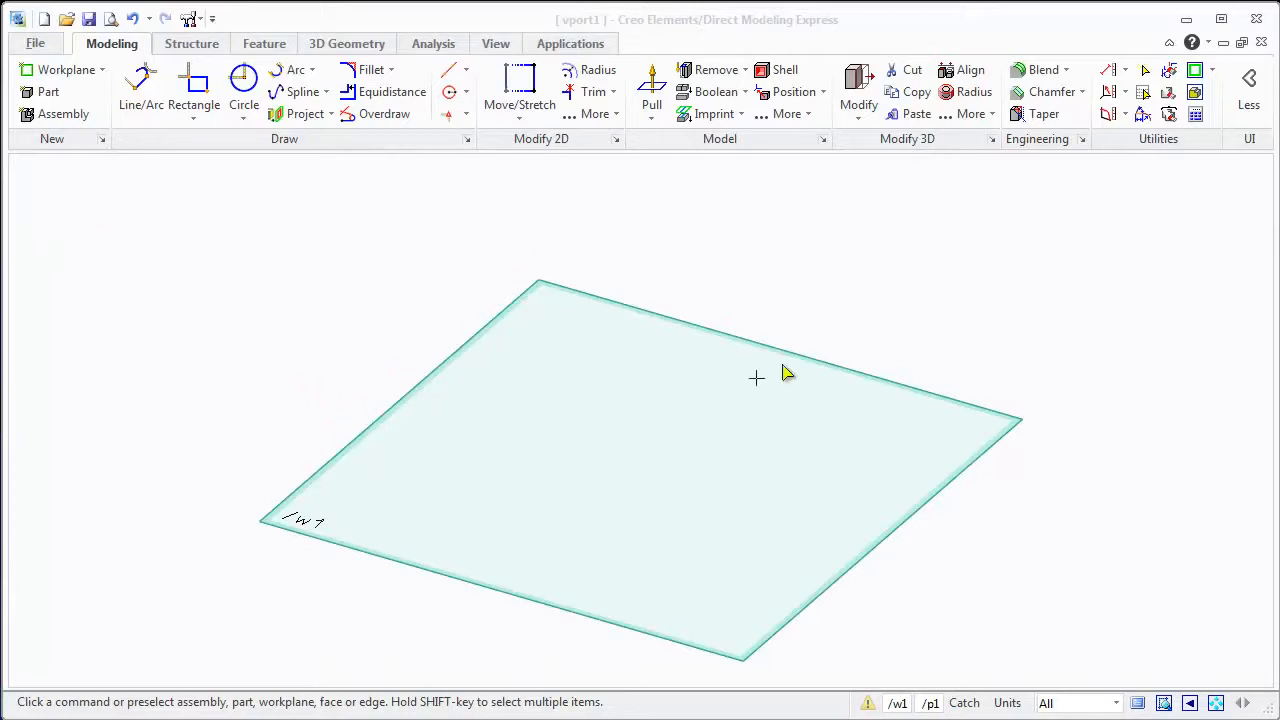
Step: Set the viewport background to the predefined three-color gradient running from near-white through light blue to dark blue
left_click(489, 585)
left_click(254, 381)
left_click(35, 45)
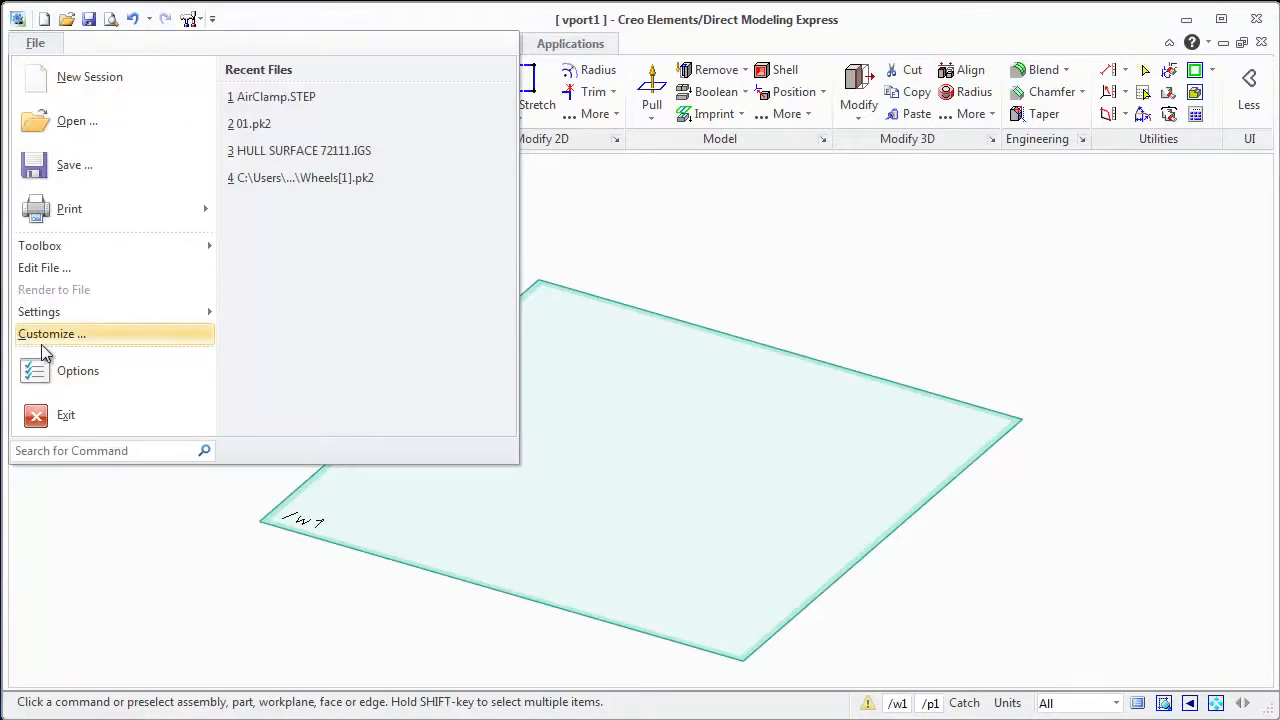
mouse_move(42, 314)
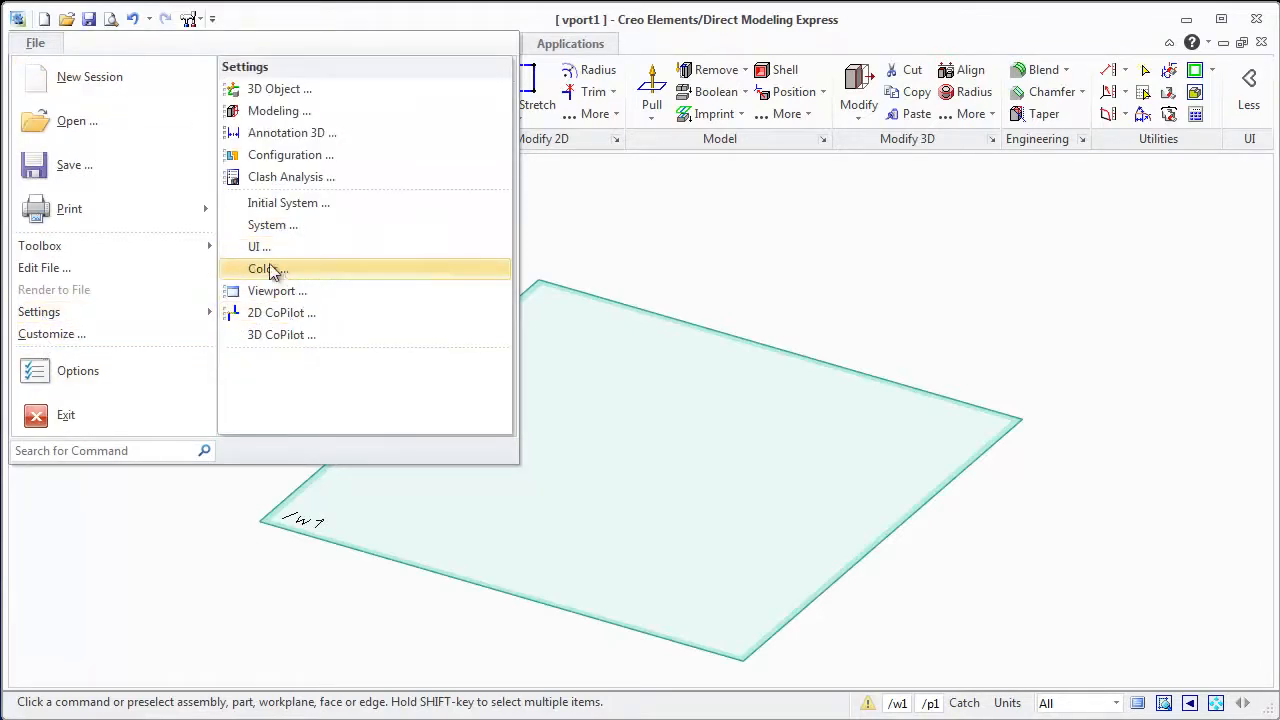
left_click(266, 292)
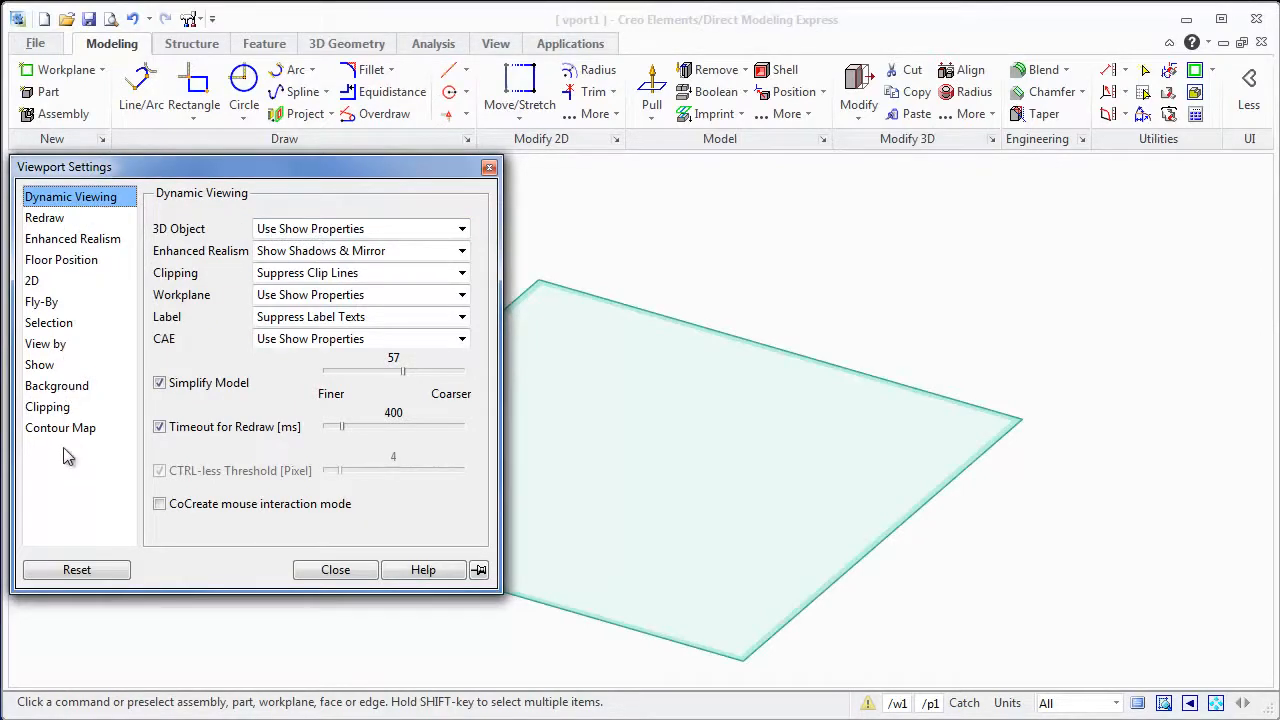
left_click(60, 388)
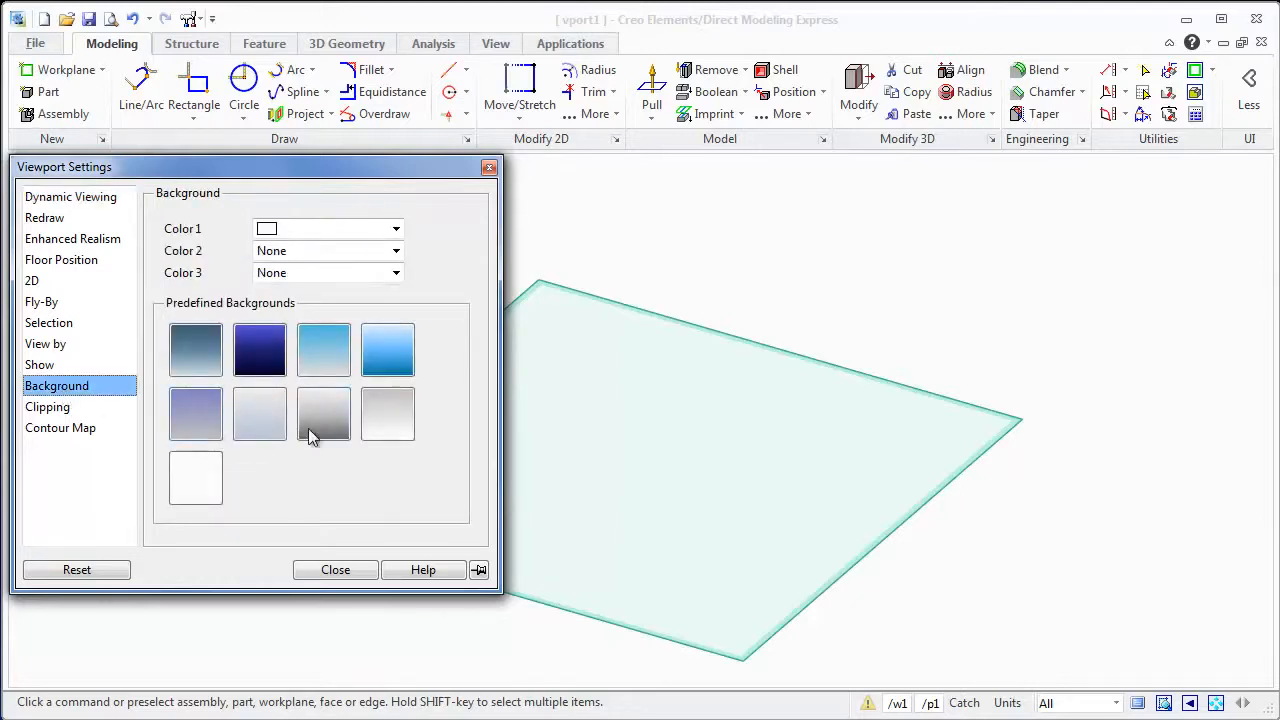
left_click(387, 356)
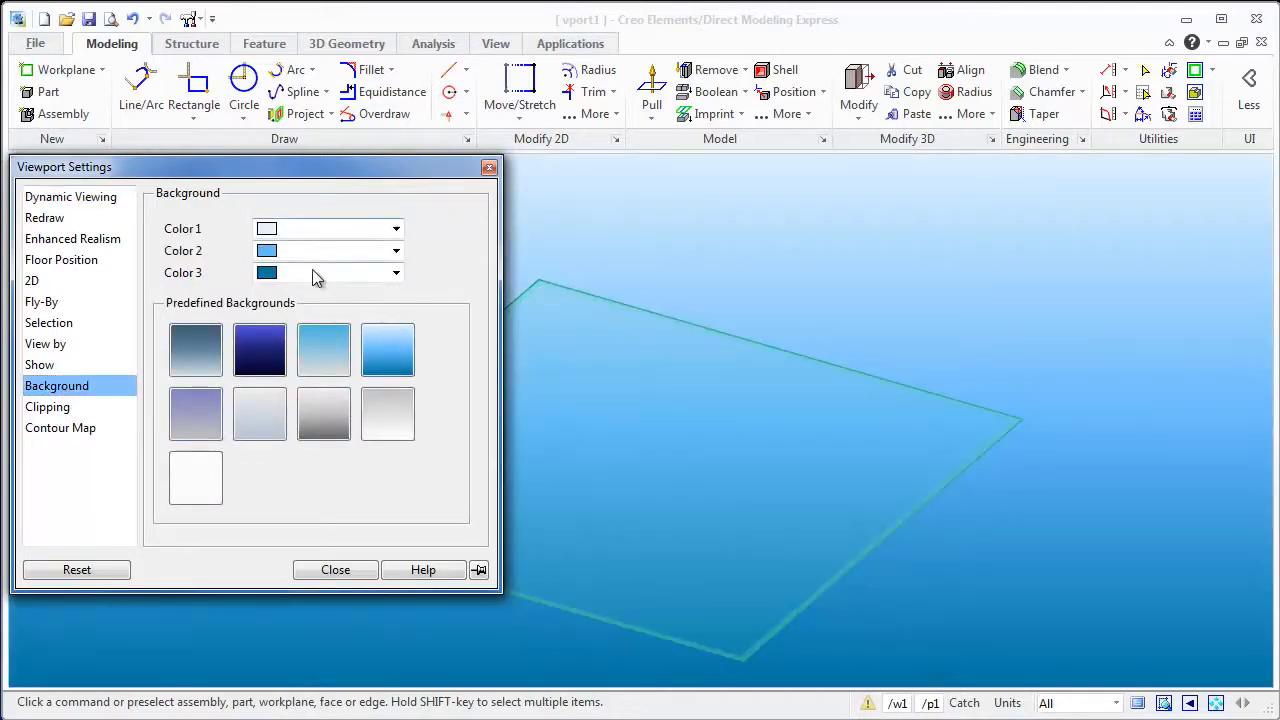
left_click(396, 273)
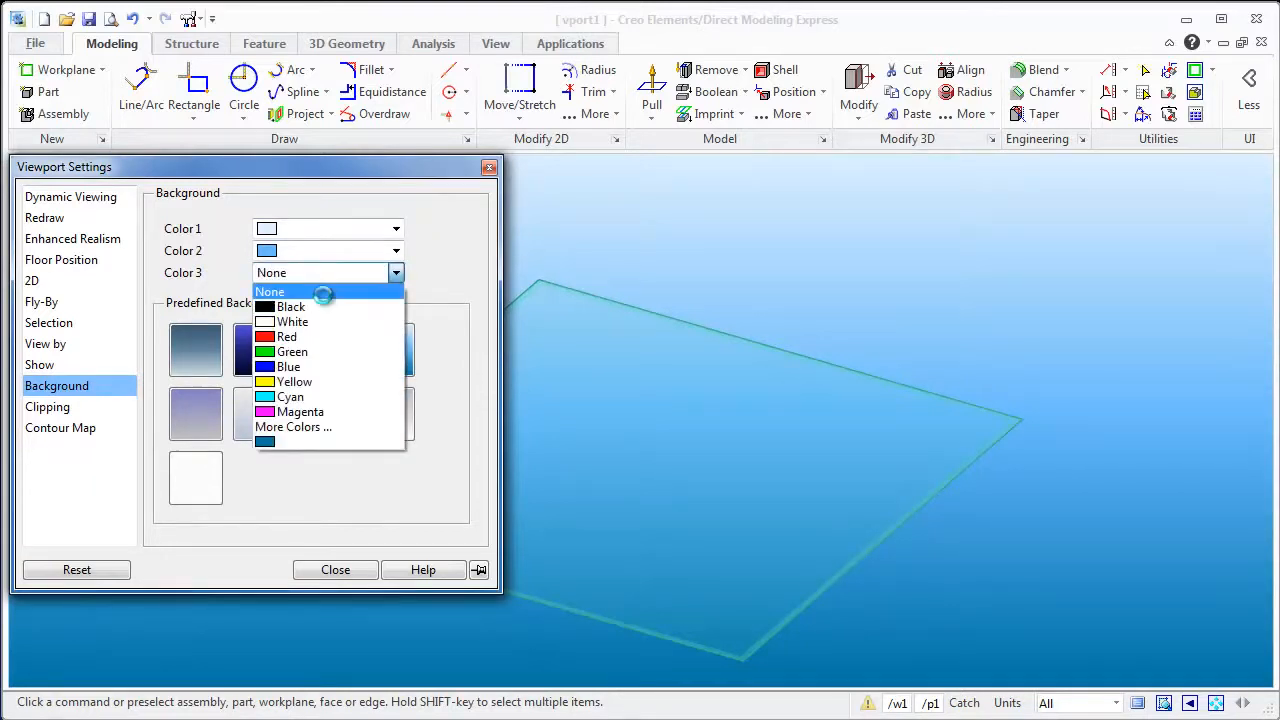
left_click(323, 294)
left_click(390, 347)
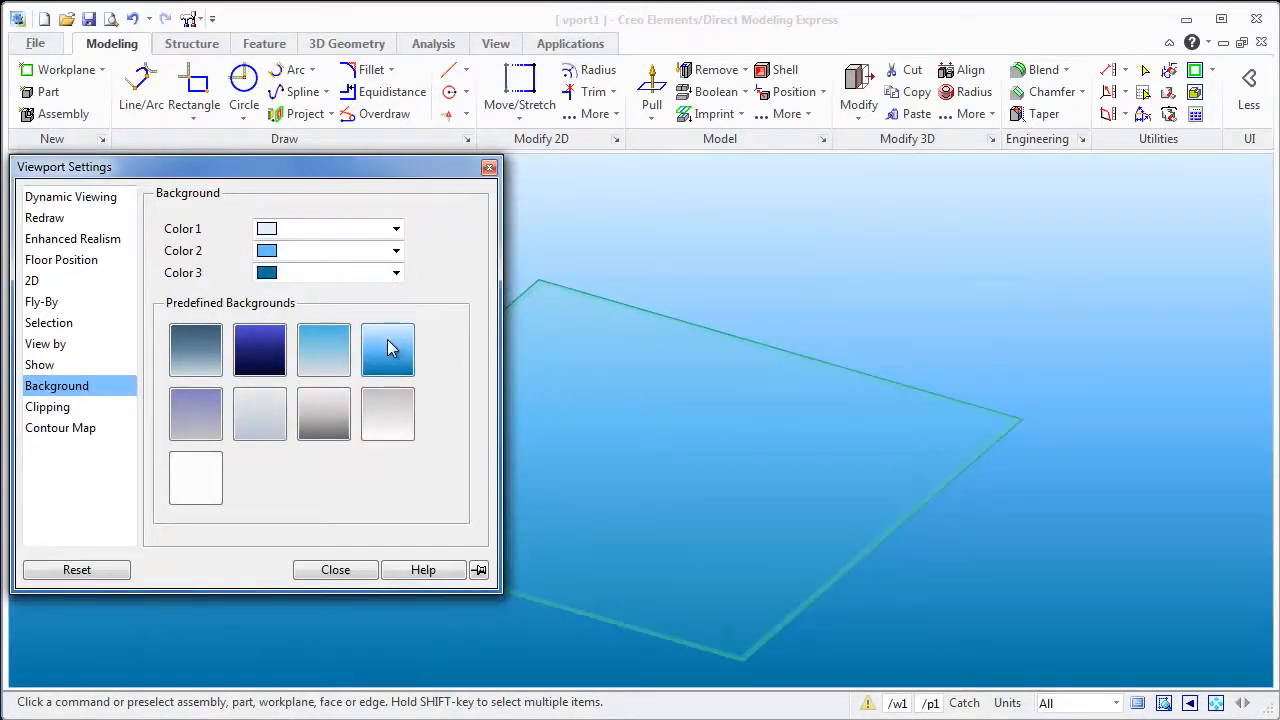
left_click(333, 570)
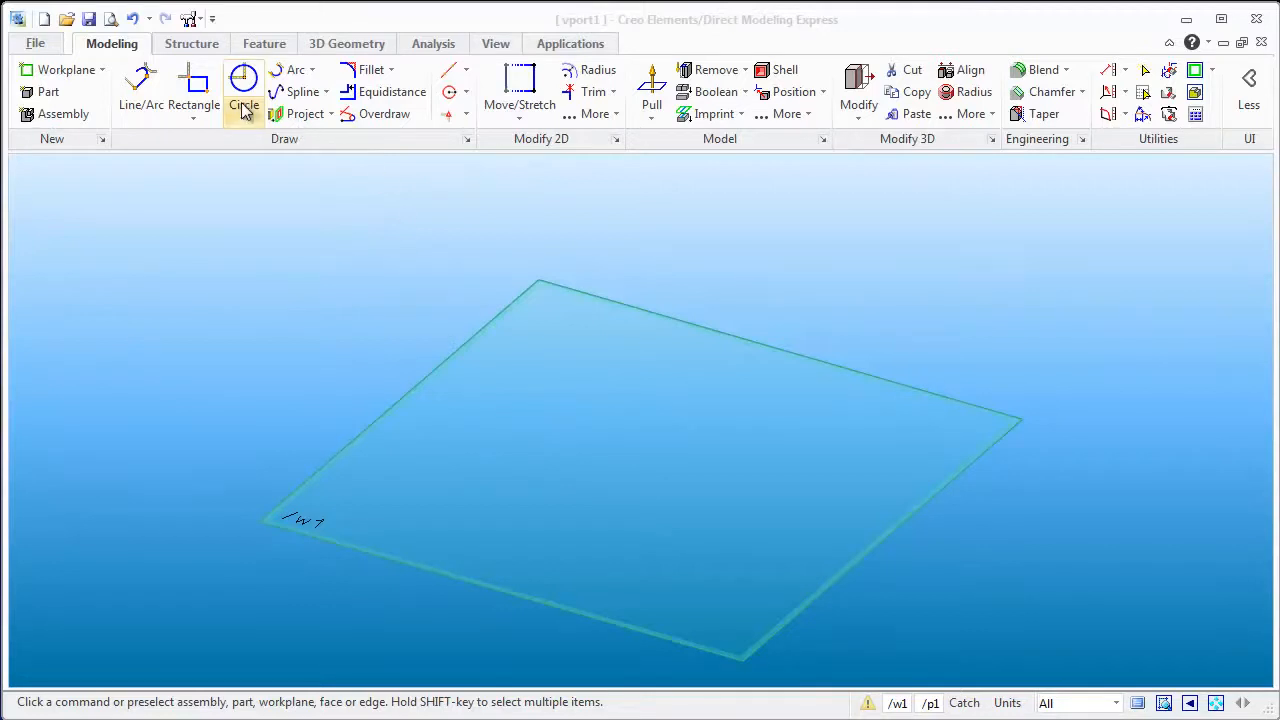
Step: Sketch a rectangle near the middle of workplane w1, about 2.1 in along one side
left_click(194, 90)
left_click(463, 470)
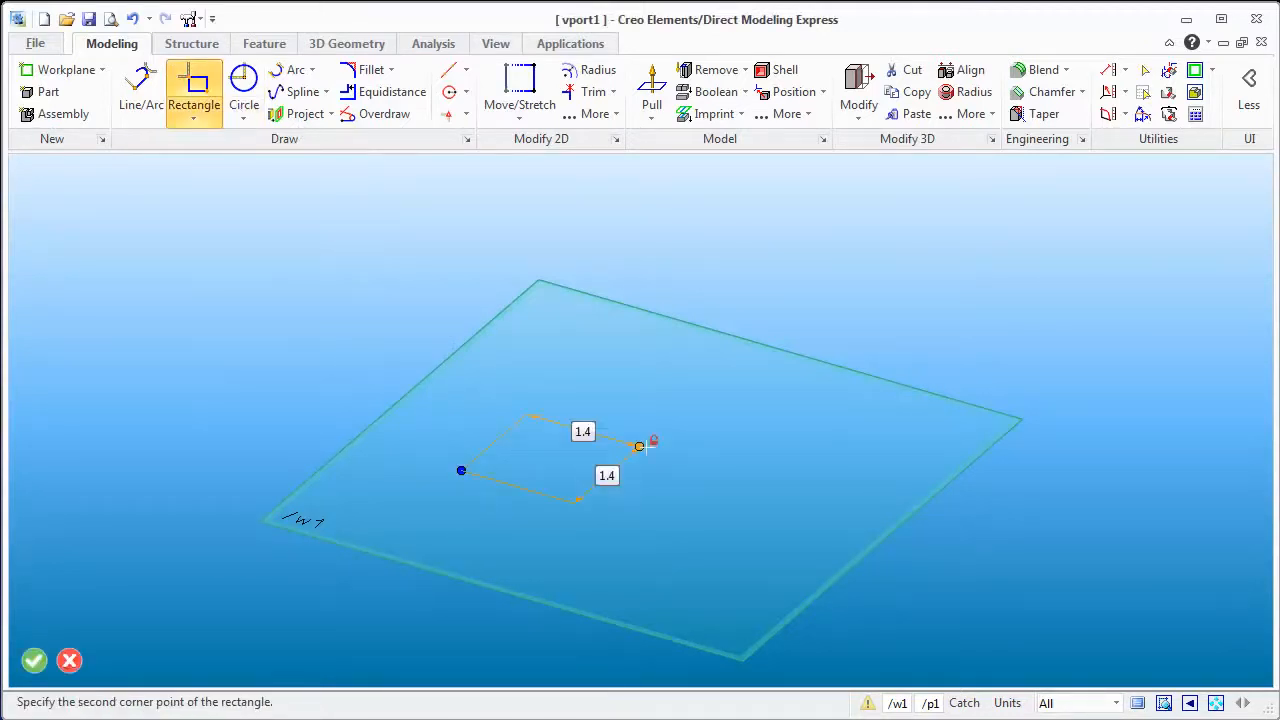
left_click(726, 438)
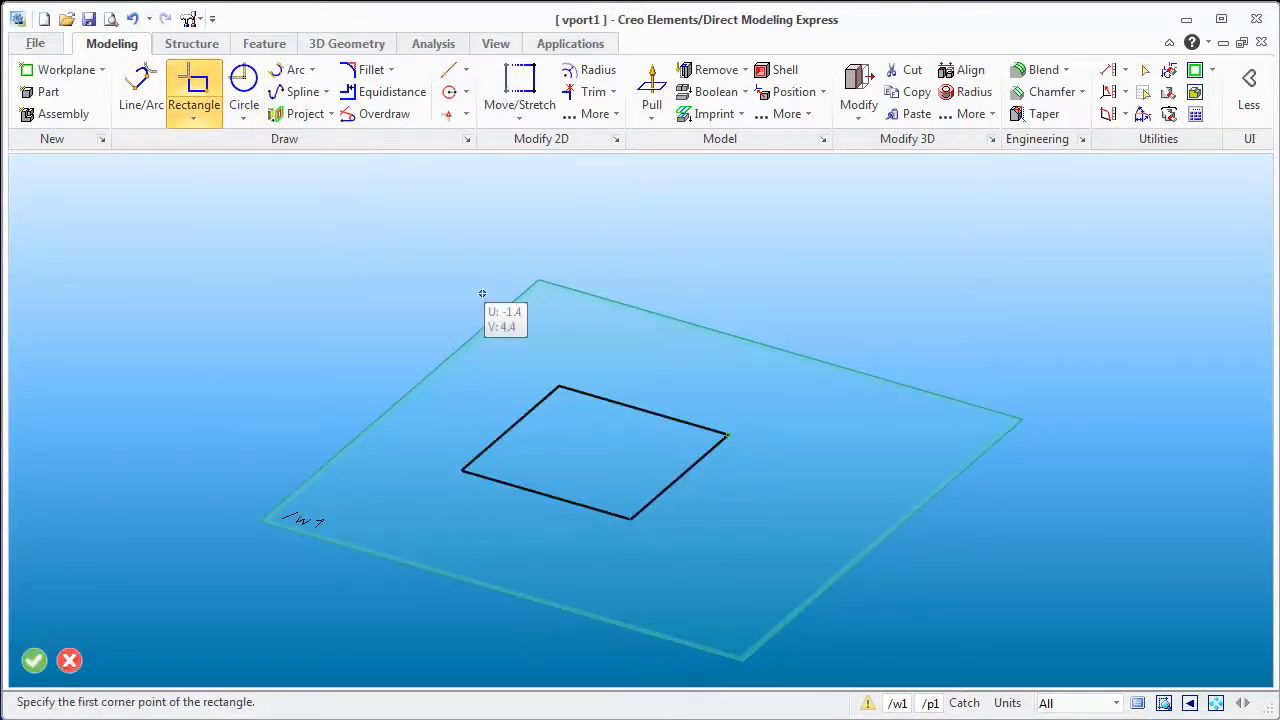
Step: Pull the rectangle profile linearly upward by a distance of 2 to form a solid block
left_click(650, 88)
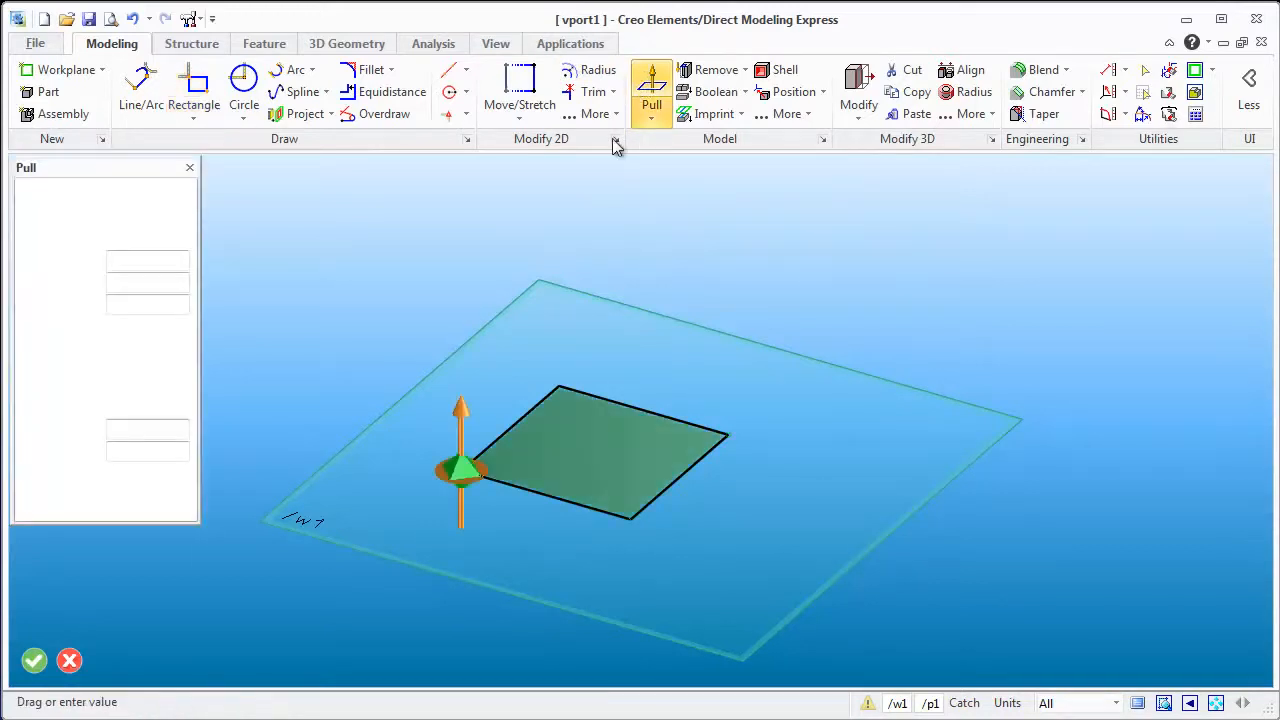
left_click_drag(459, 392, 471, 323)
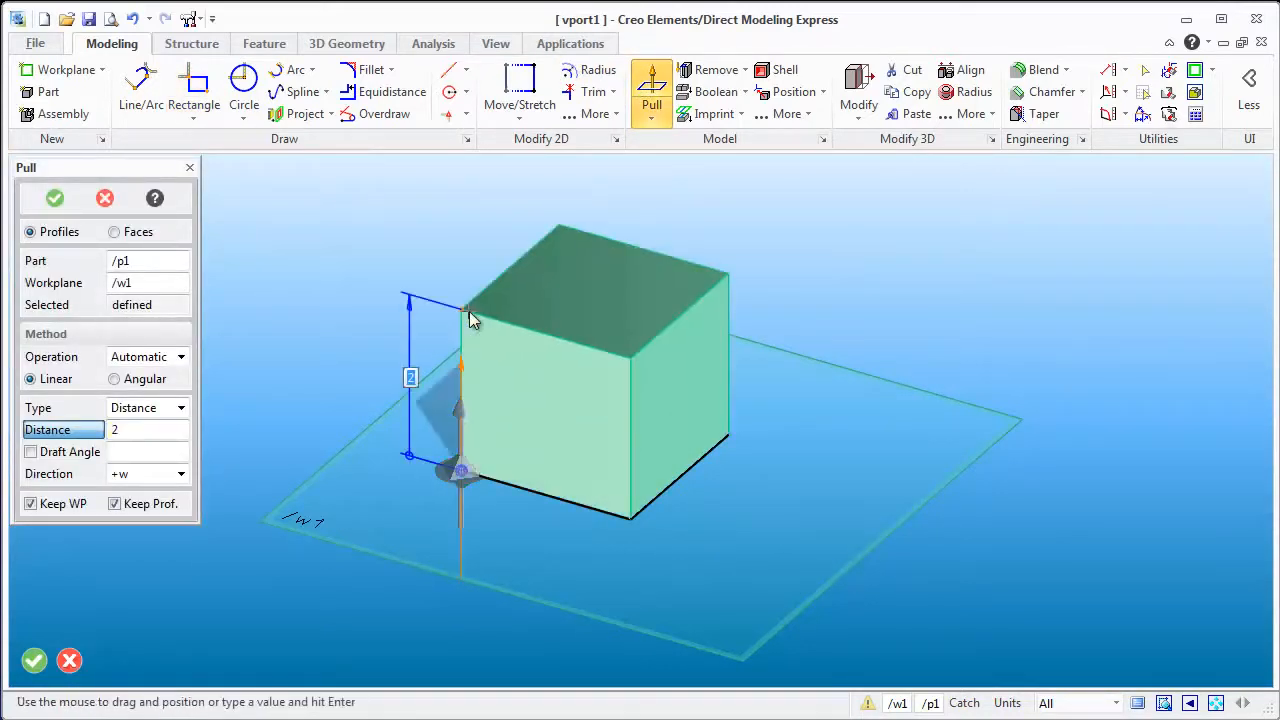
left_click(55, 198)
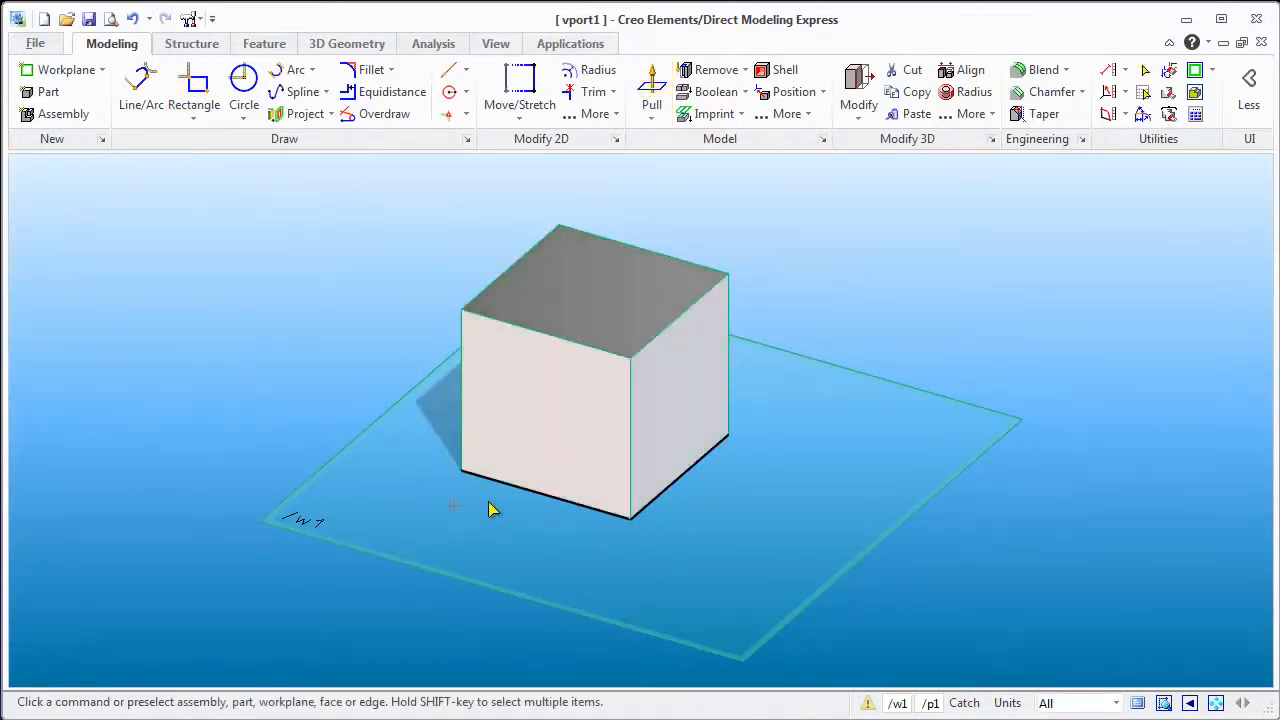
left_click(702, 420)
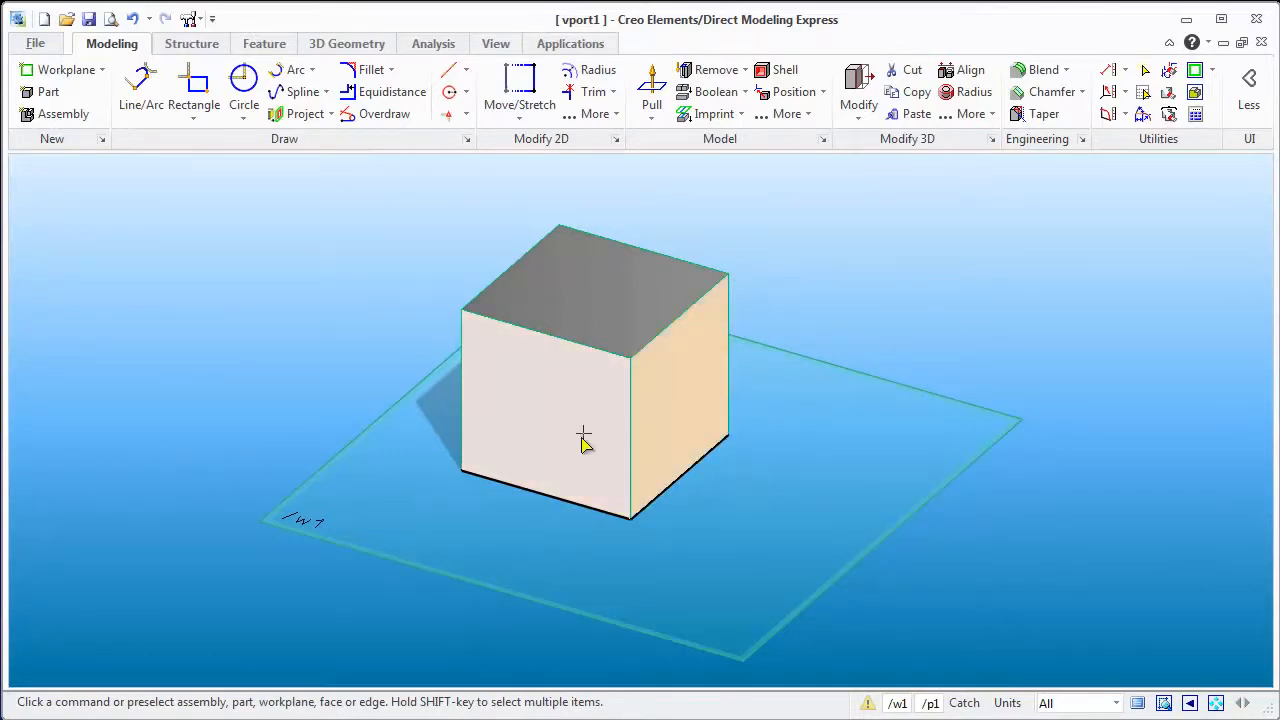
scroll(660, 358, "up", 10)
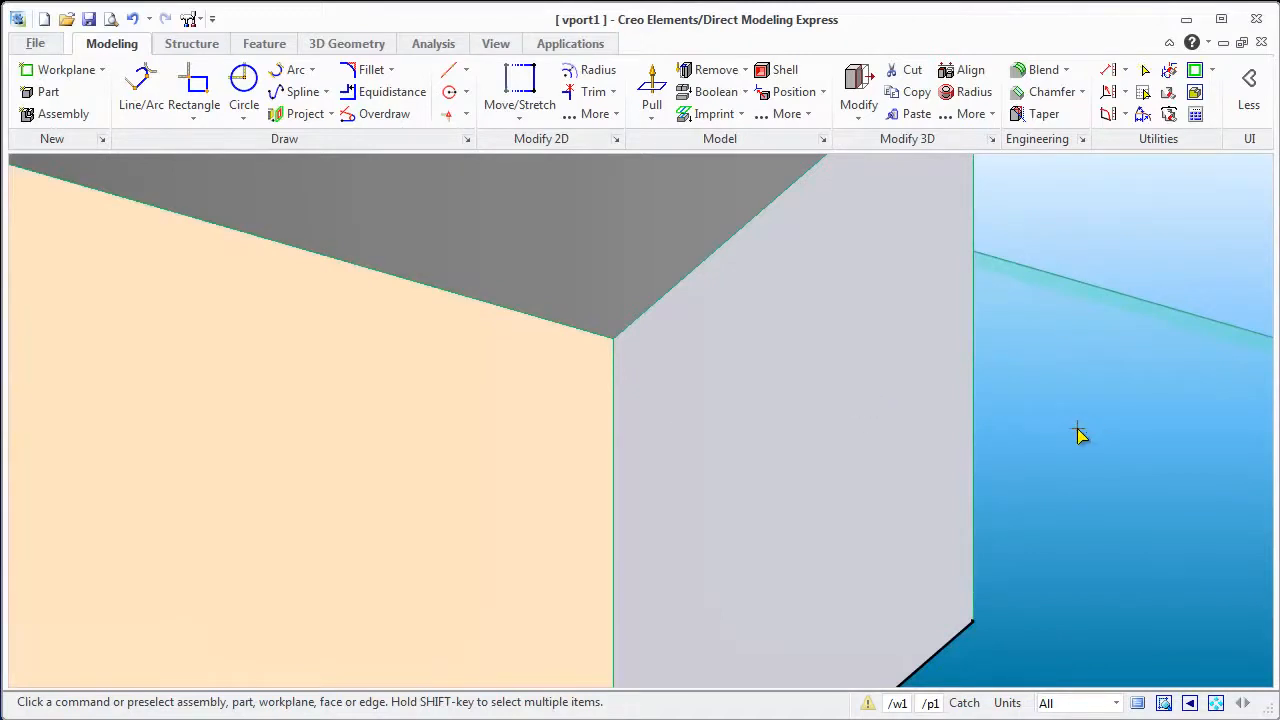
mouse_move(1040, 426)
middle_mouse_down()
mouse_move(1008, 434)
mouse_move(1030, 443)
mouse_move(1037, 429)
mouse_move(1006, 429)
mouse_move(1006, 443)
middle_mouse_up()
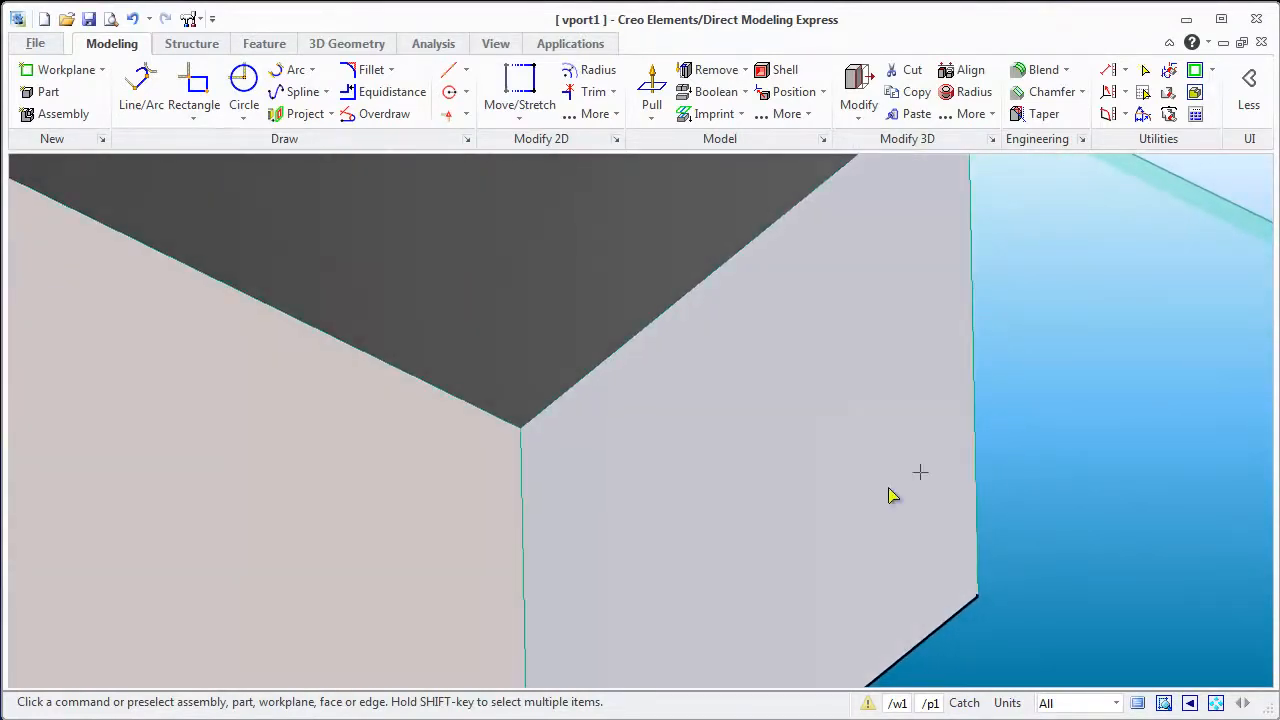
scroll(889, 494, "down", 6)
scroll(868, 565, "up", 4)
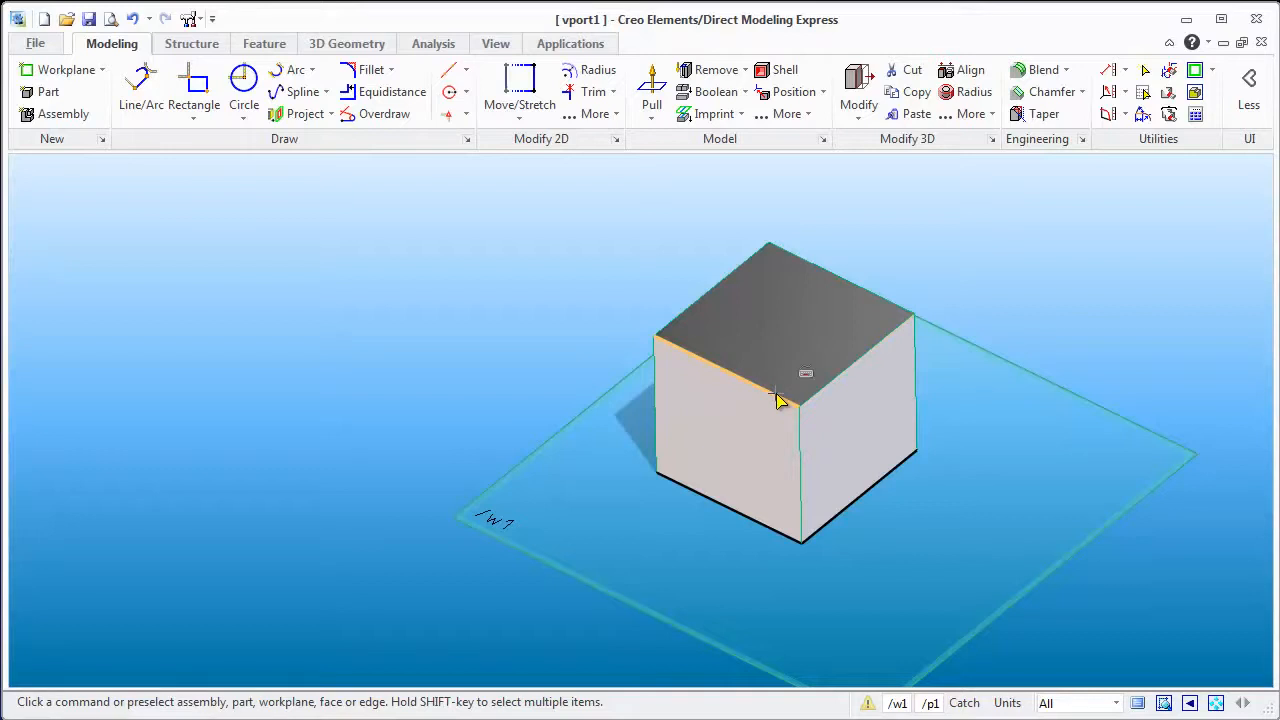
Step: Set the viewport's Dynamic Viewing option for 3D objects to Use Show Properties, and rotate the block to check its edges
left_click(36, 44)
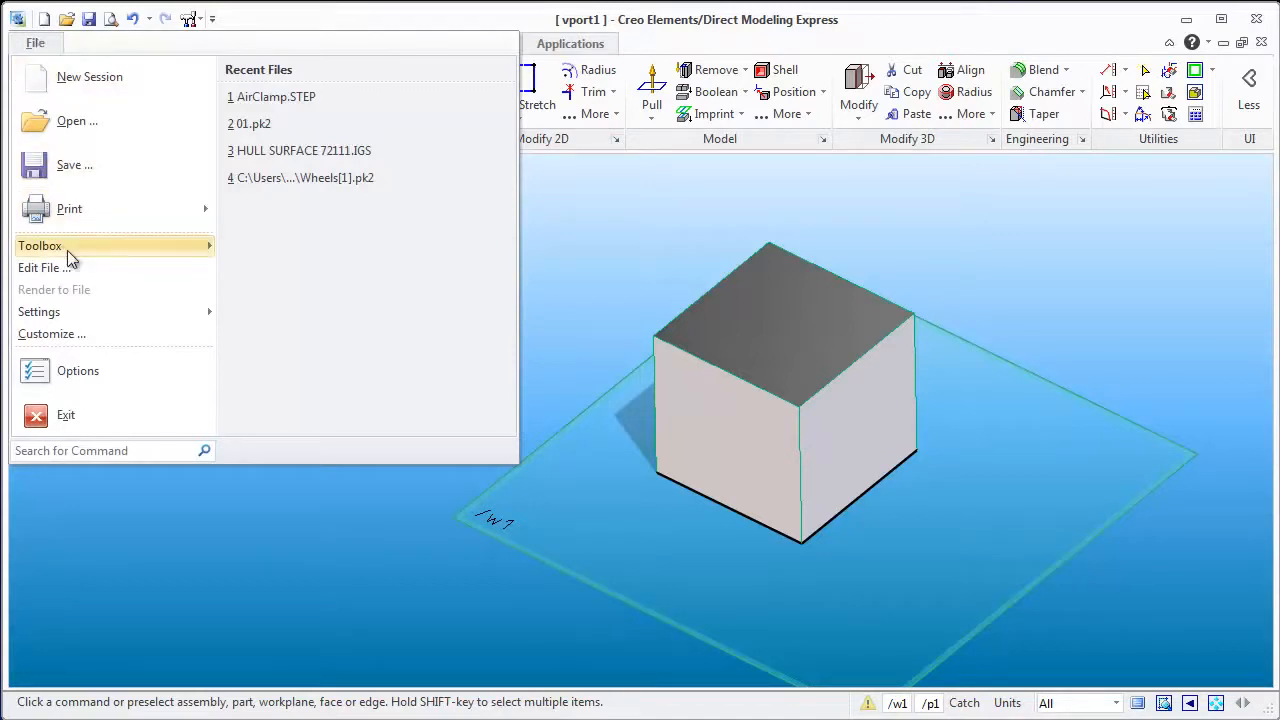
mouse_move(59, 318)
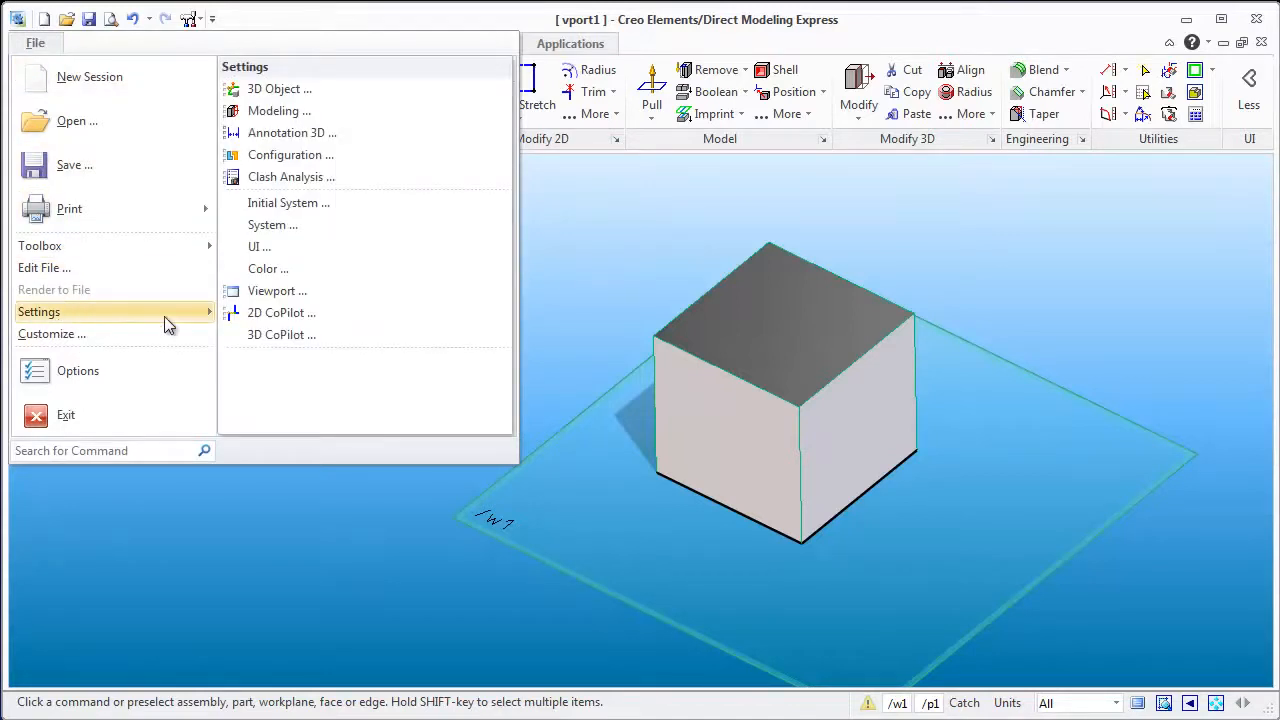
left_click(268, 292)
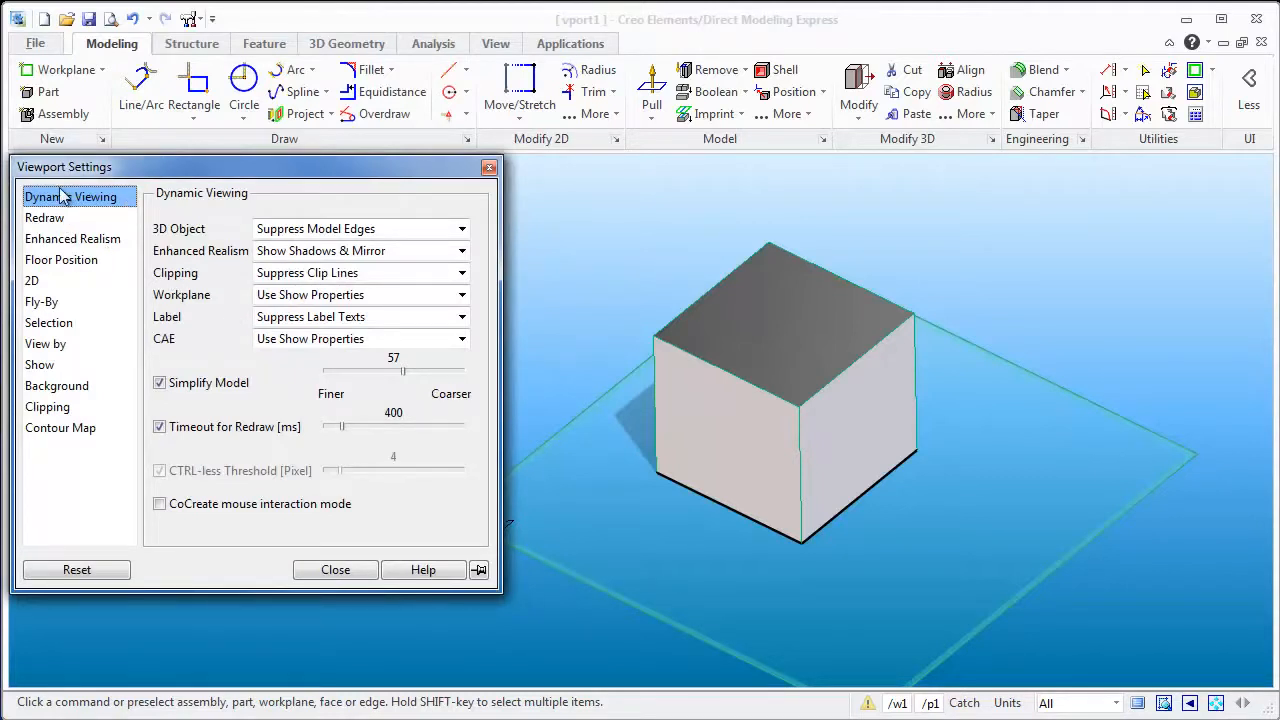
left_click(310, 234)
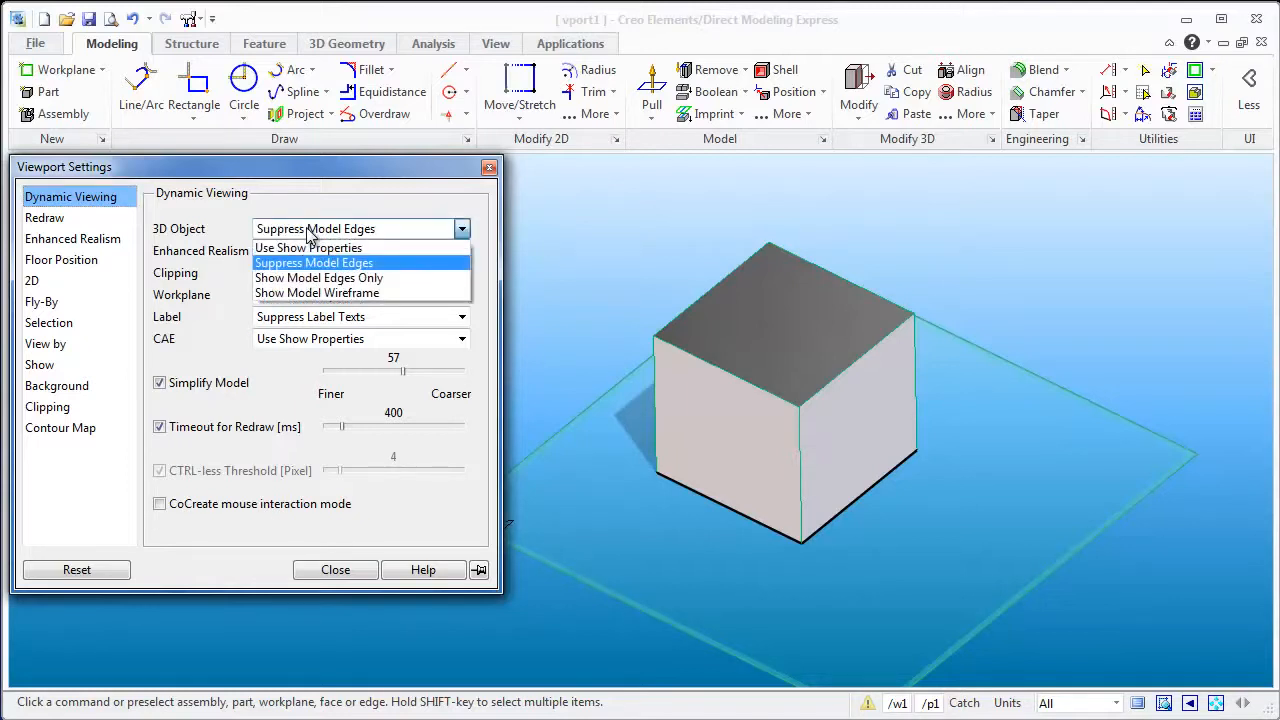
left_click(308, 247)
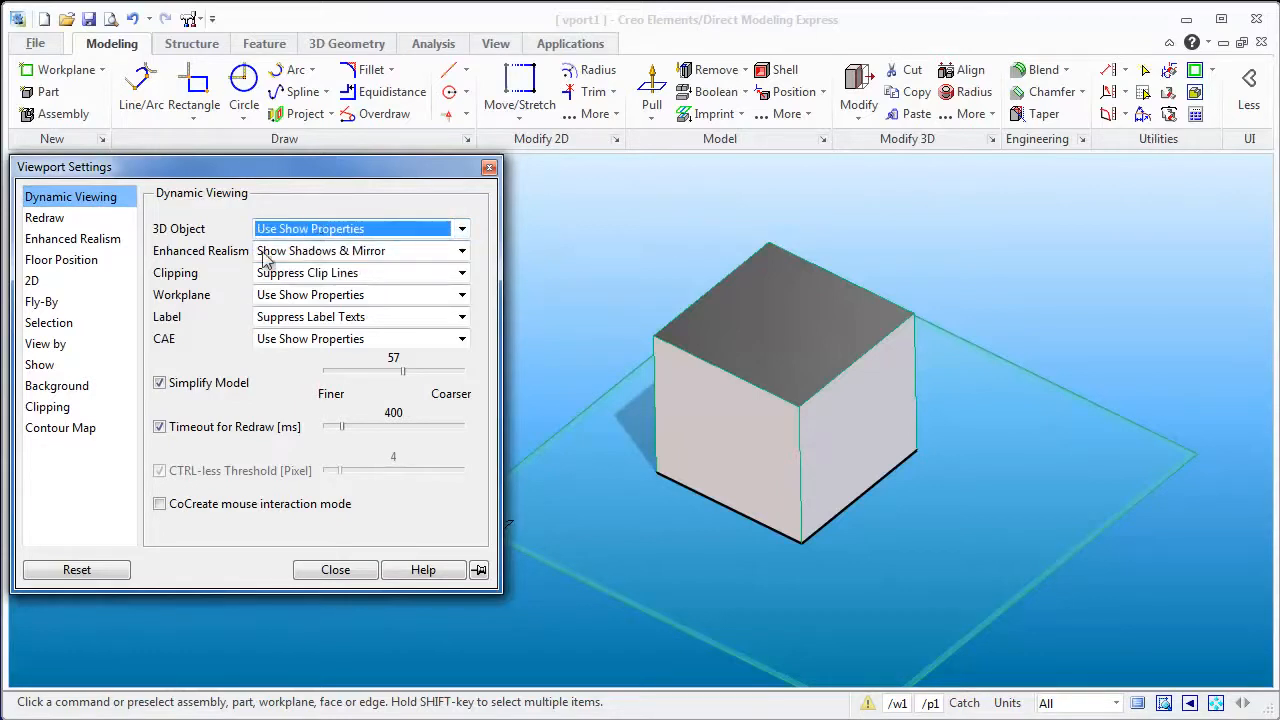
left_click(336, 573)
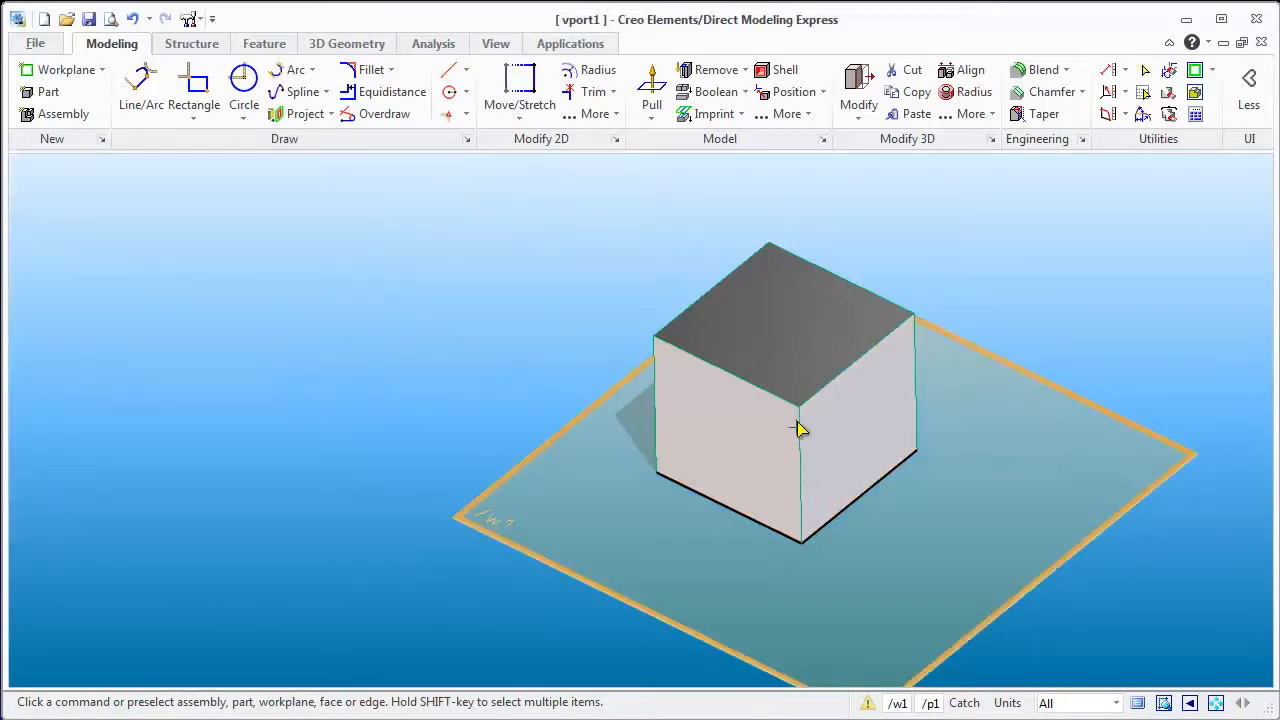
mouse_move(491, 369)
middle_mouse_down()
mouse_move(514, 363)
mouse_move(498, 373)
middle_mouse_up()
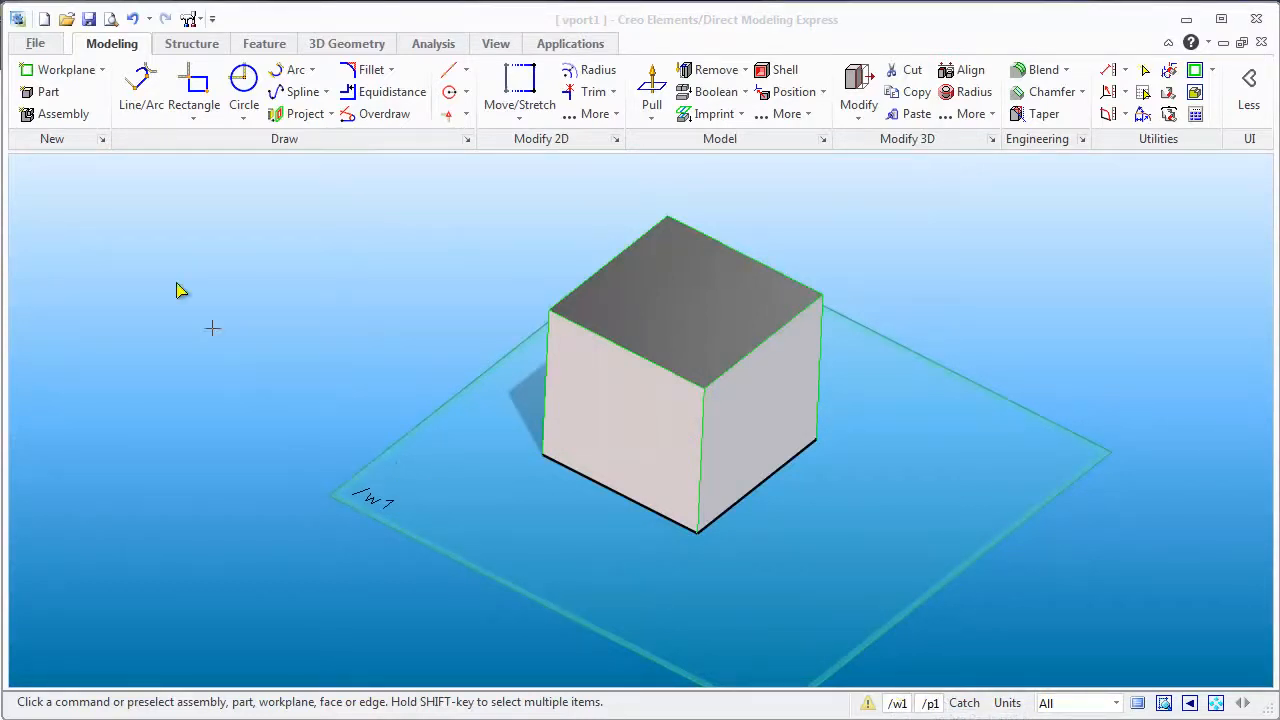
left_click(64, 626)
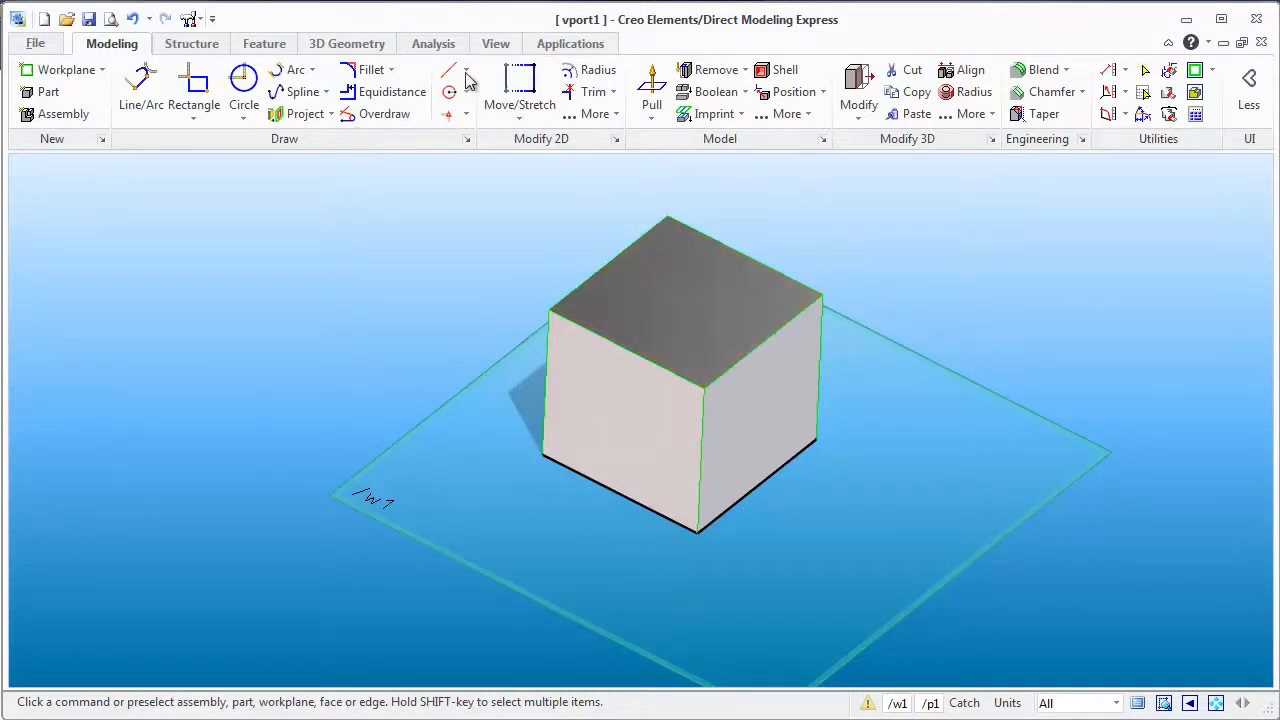
Step: Display the Browser Bar so the structure of parts and workplanes is shown beside the viewport
left_click(498, 45)
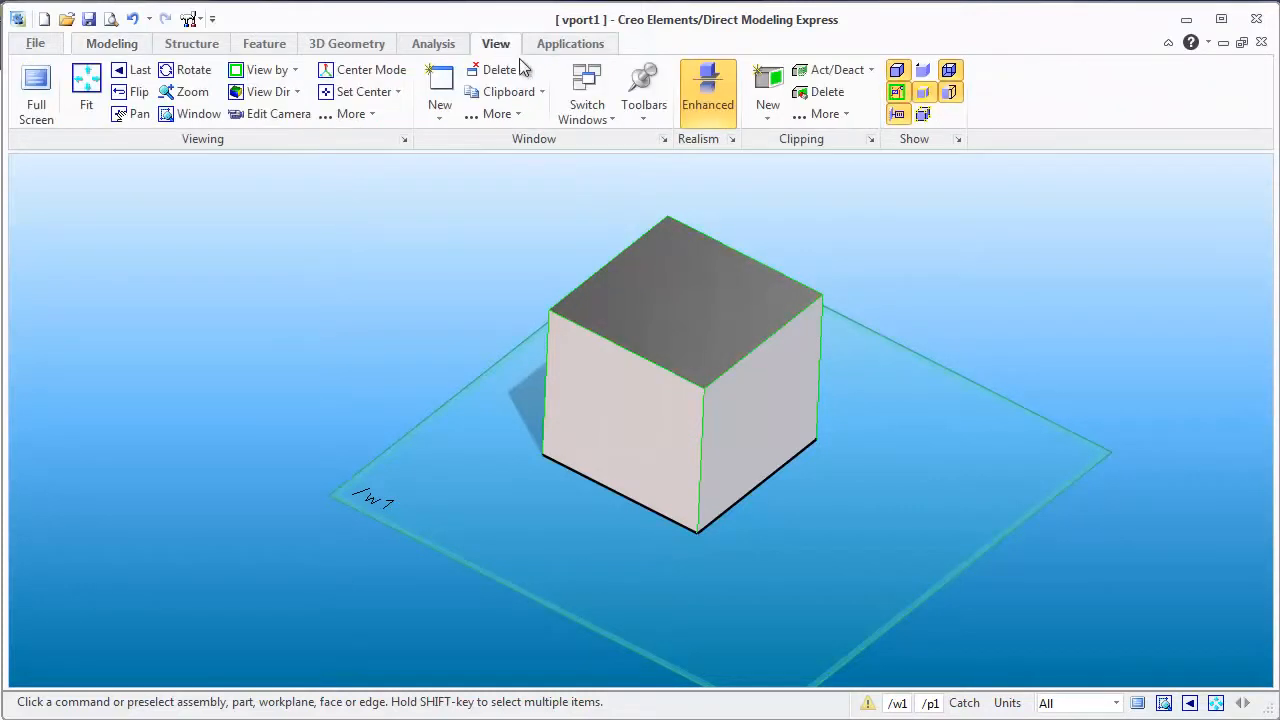
left_click(644, 110)
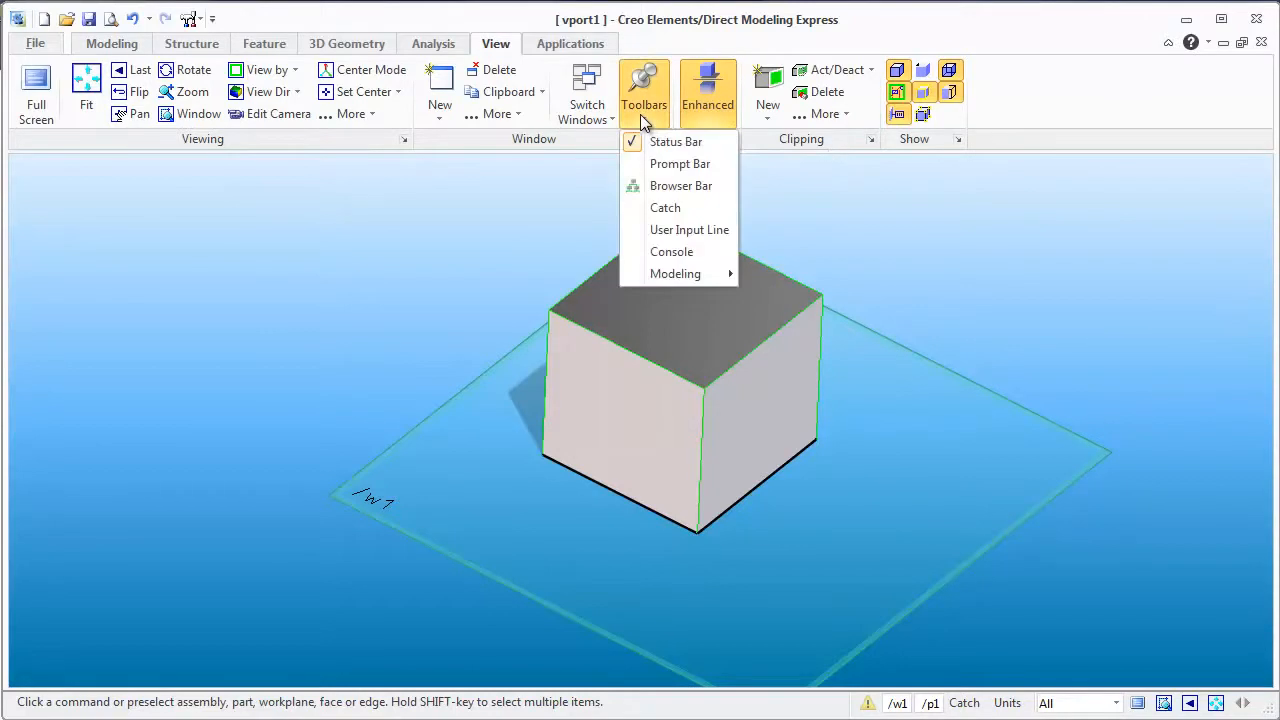
left_click(684, 185)
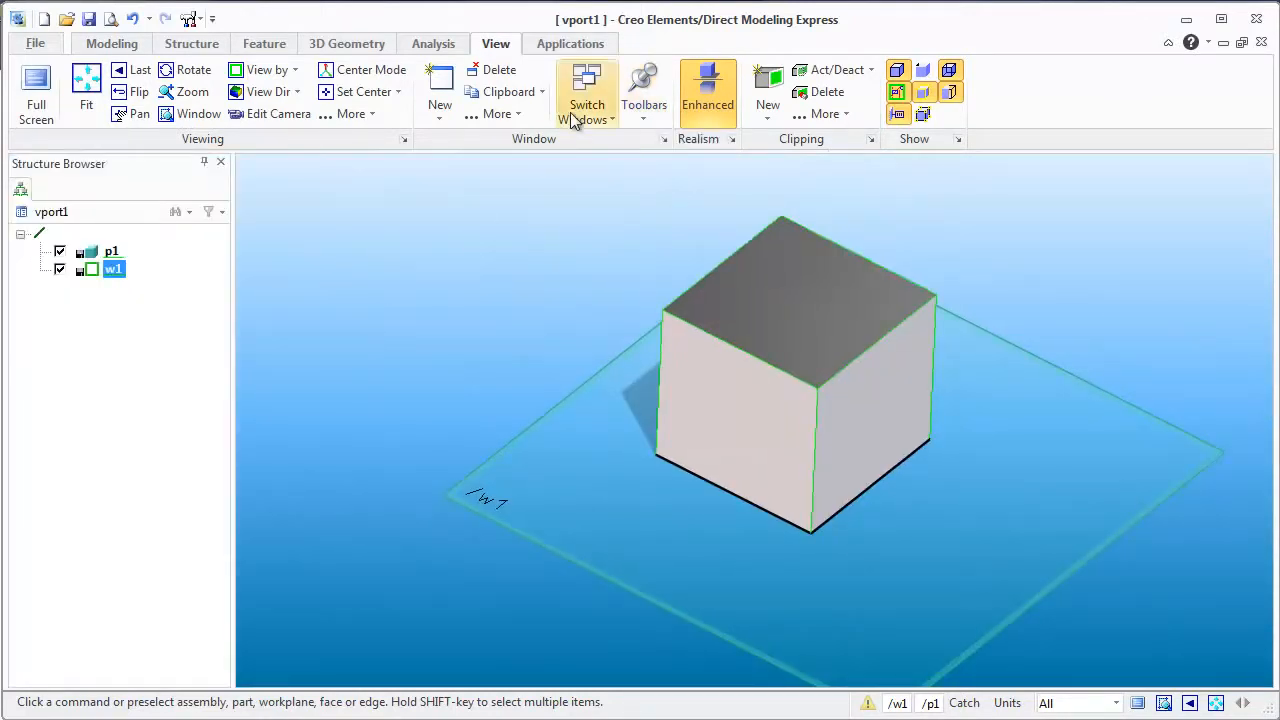
left_click(646, 112)
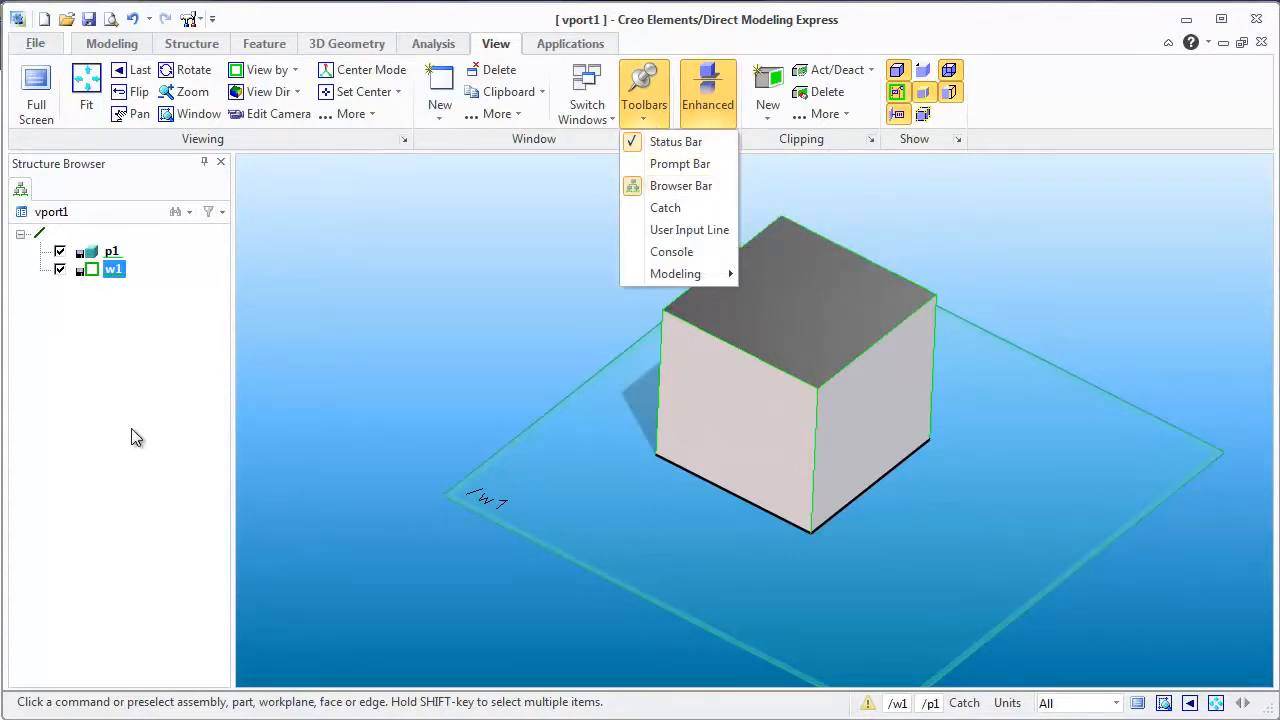
left_click(175, 432)
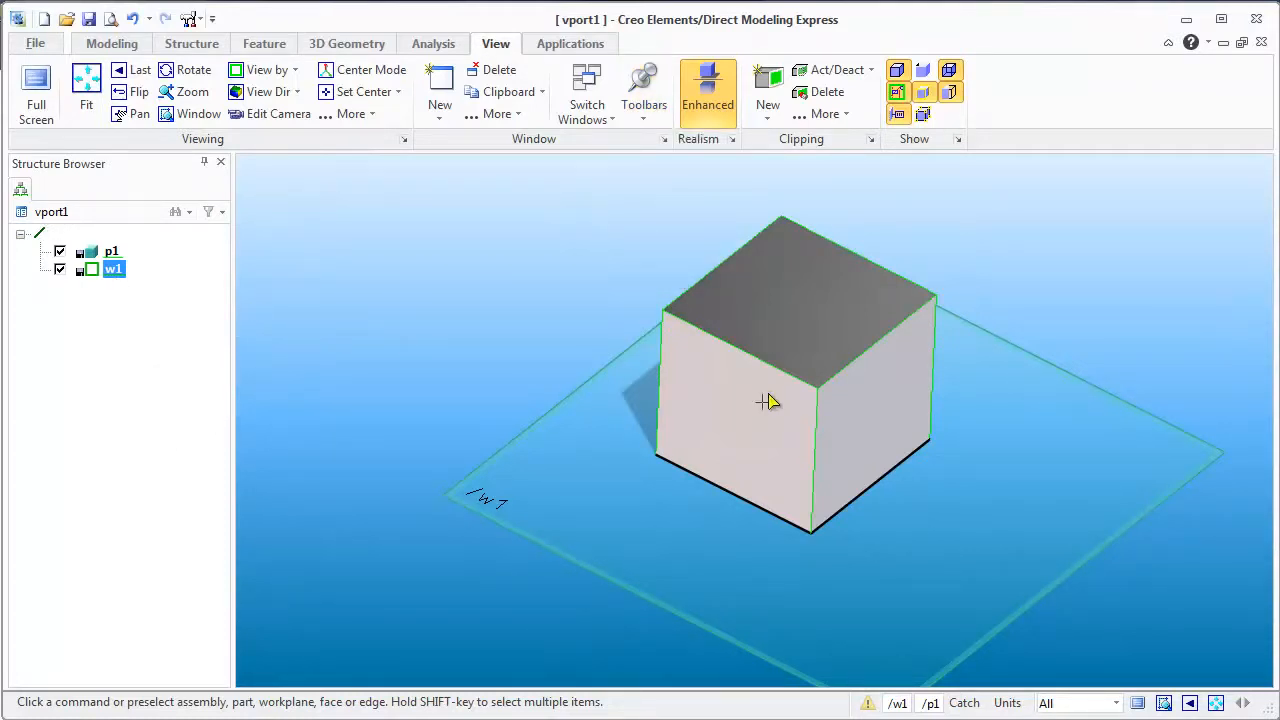
Step: Unpin the Structure Browser so it hides automatically, and pin it back in place
left_click(203, 162)
mouse_move(16, 292)
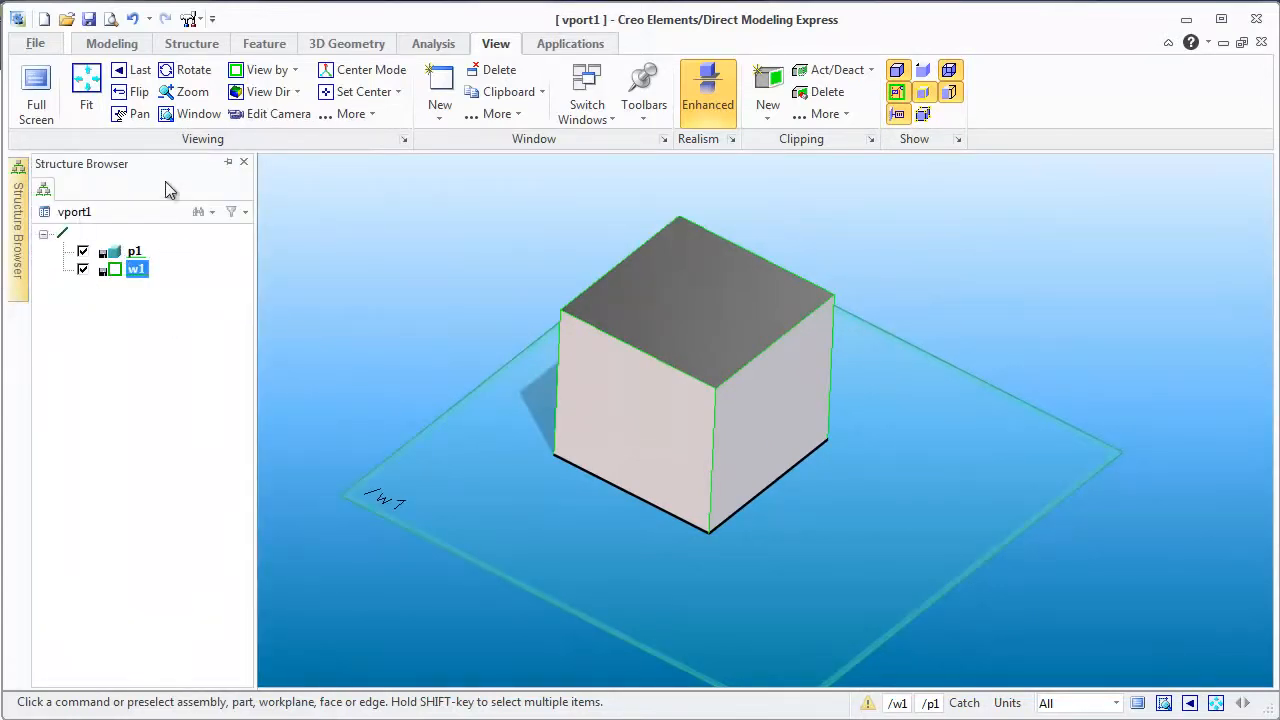
left_click(229, 164)
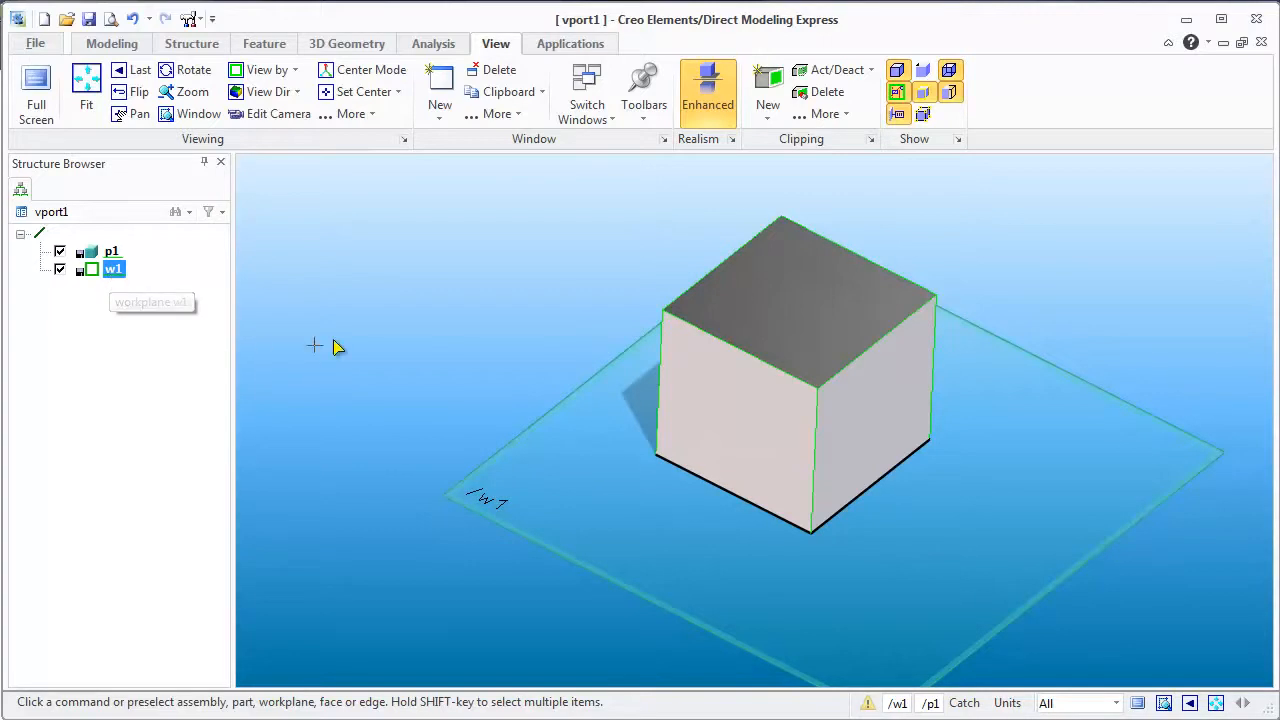
Step: Make part p1 the active part from the Structure Browser
right_click(111, 251)
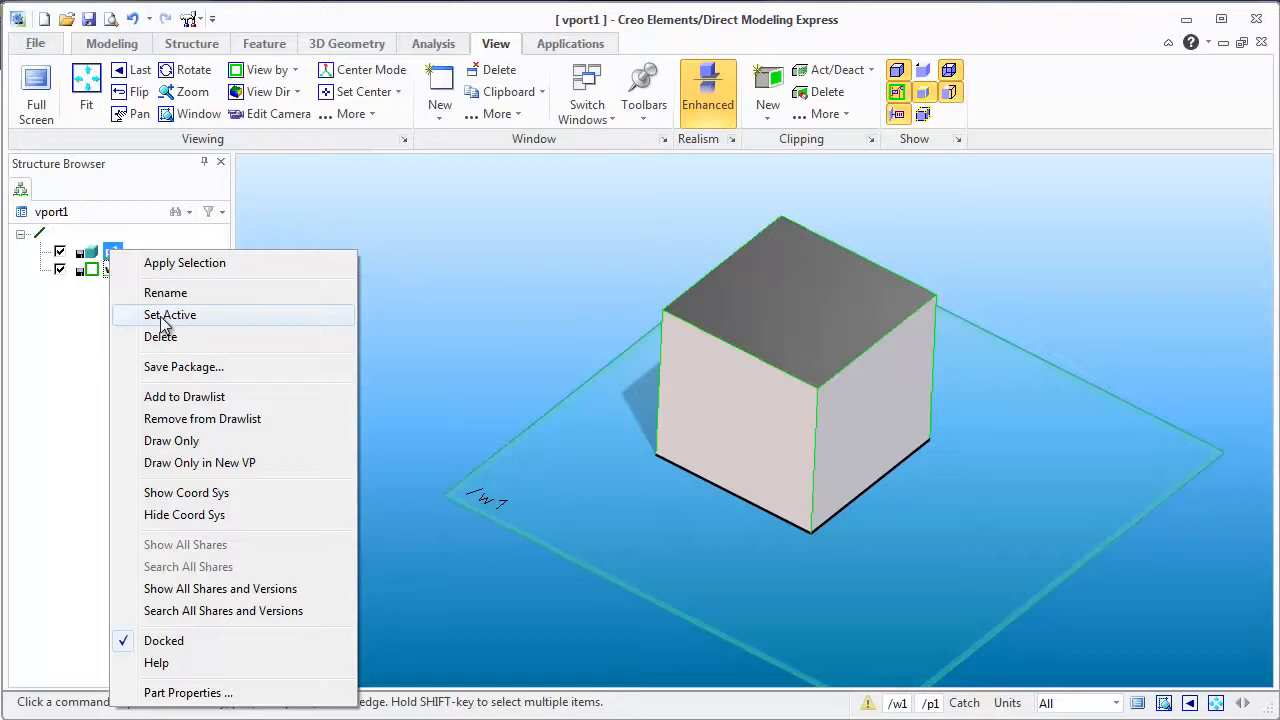
left_click(164, 315)
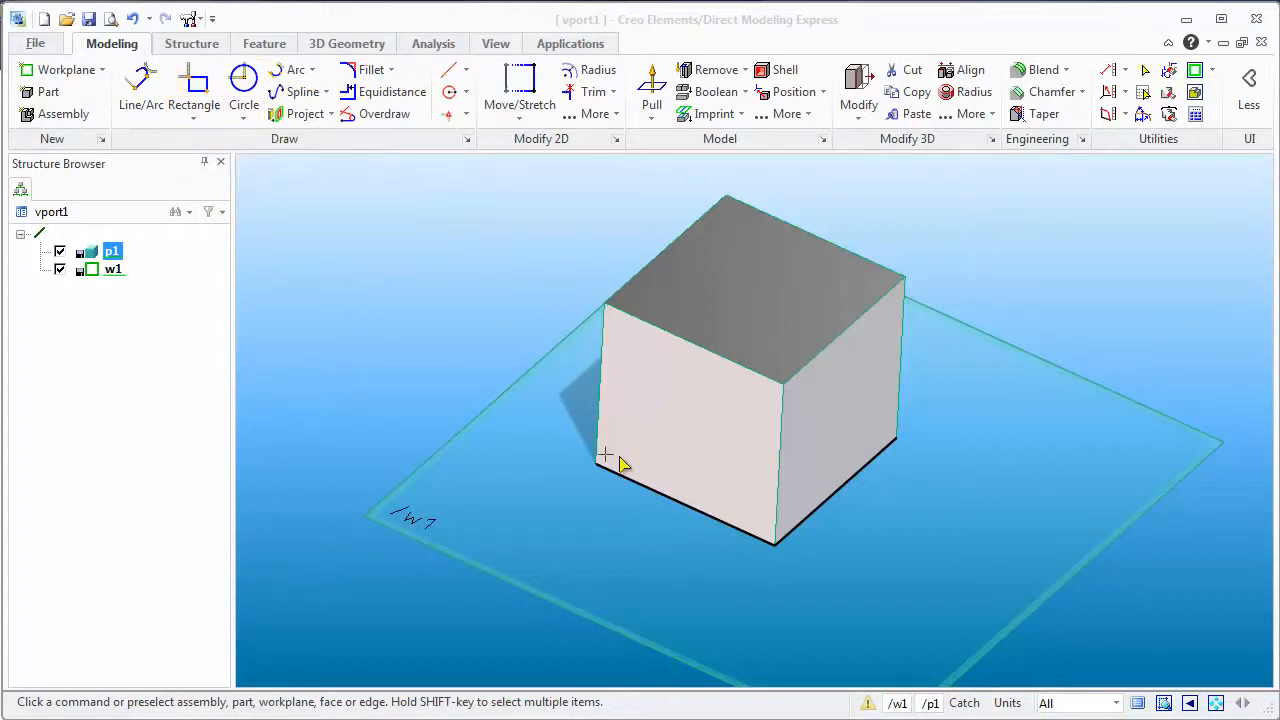
Step: Delete the leftover 2D profile lines around the base of the block
left_click(1169, 69)
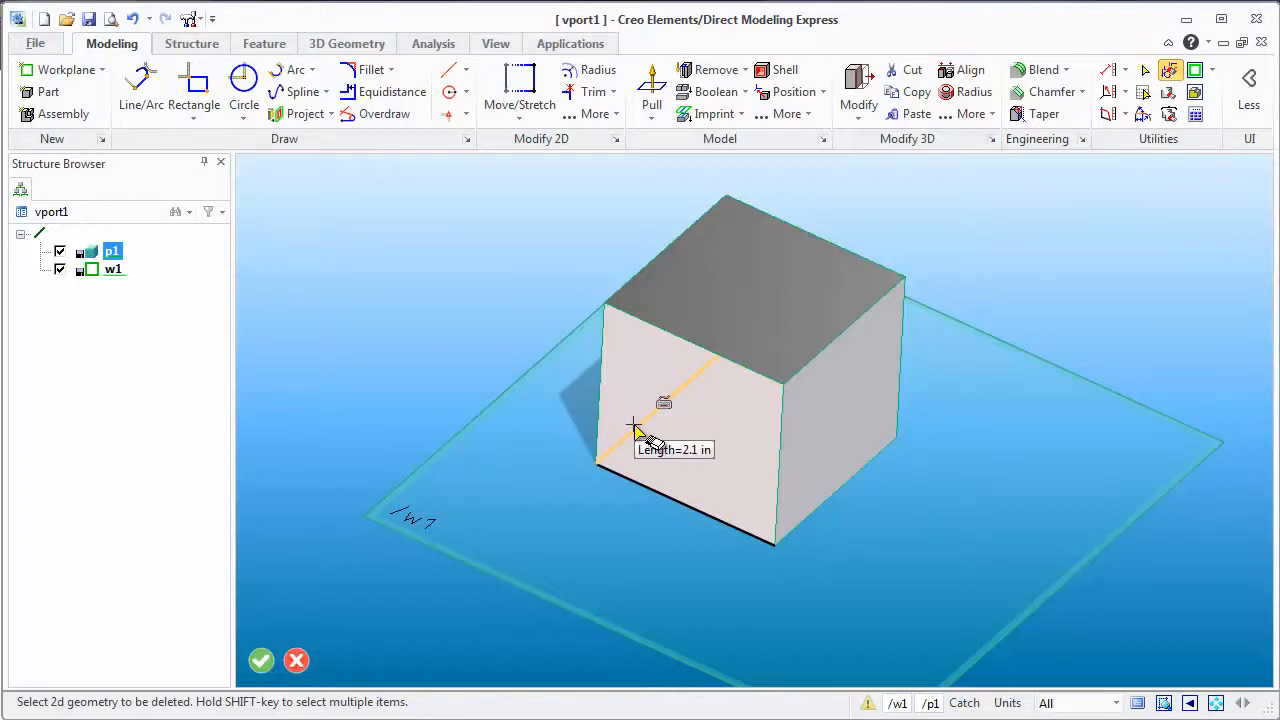
left_click(634, 428)
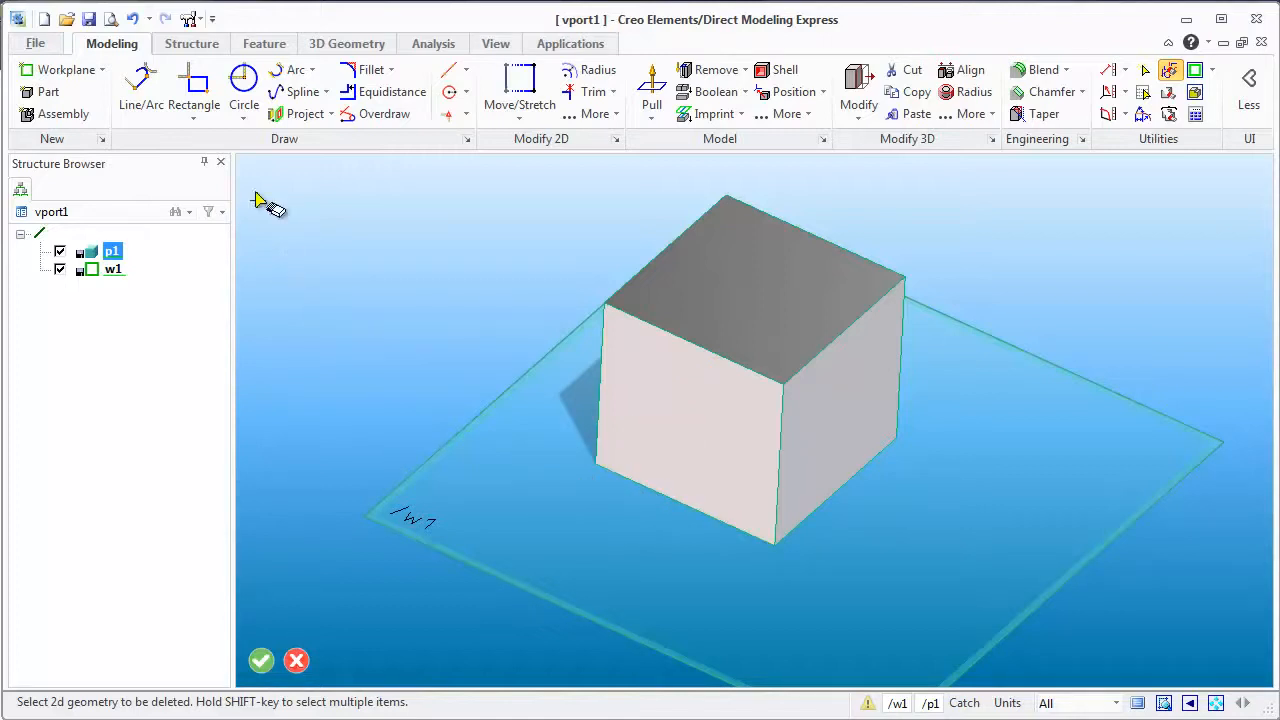
Step: Draw a rectangle beside the block on workplane w1 and pull it about 1.8 in upward into a second block
left_click(203, 92)
left_click(941, 489)
left_click(1146, 491)
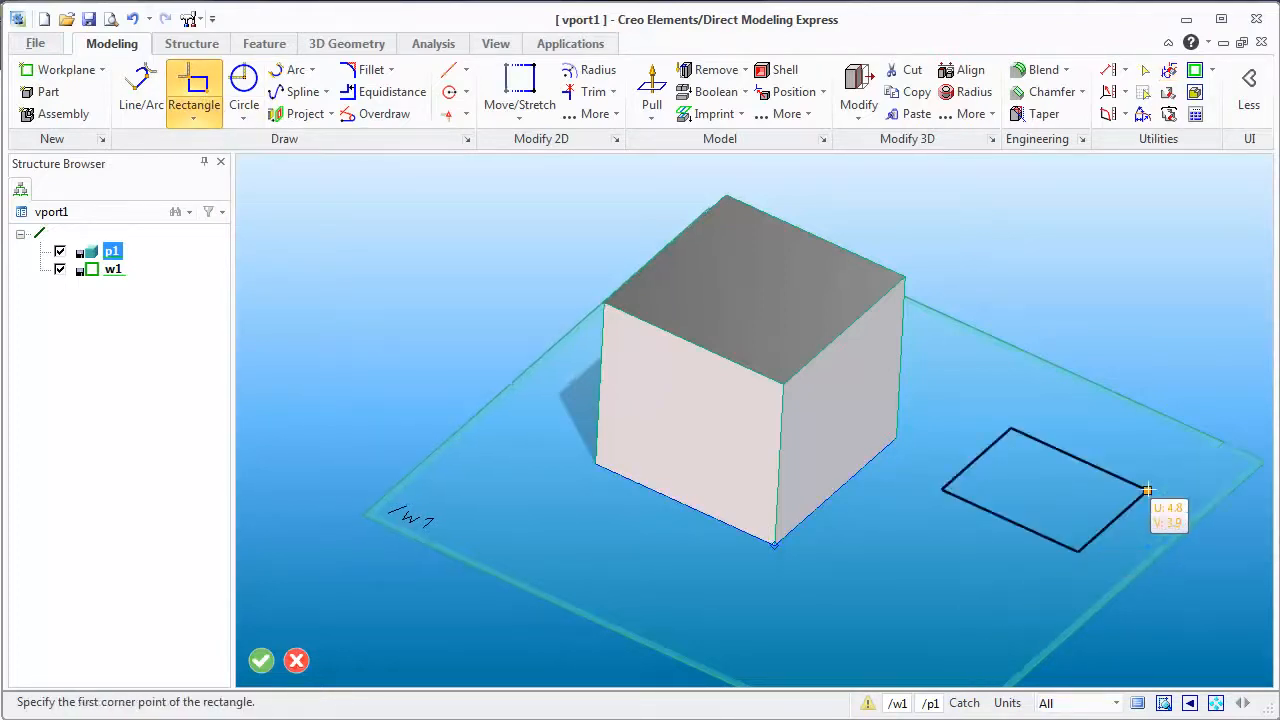
left_click(651, 90)
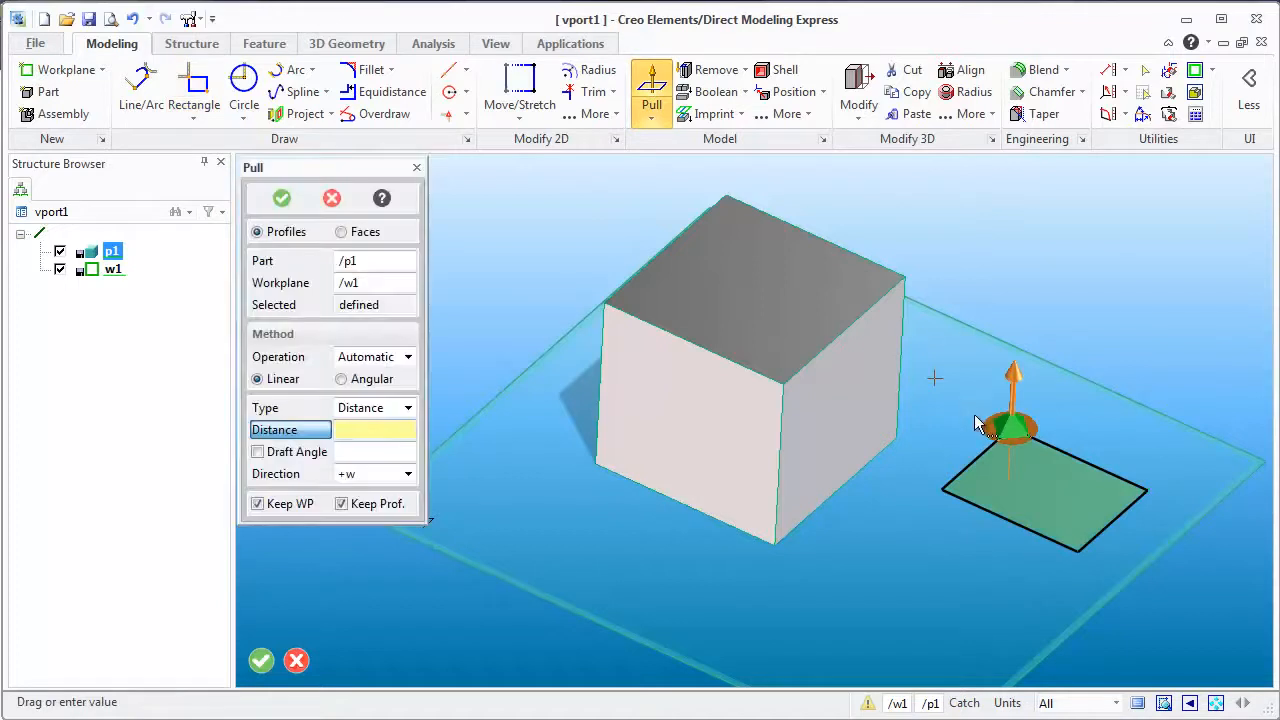
left_click_drag(1020, 338, 966, 274)
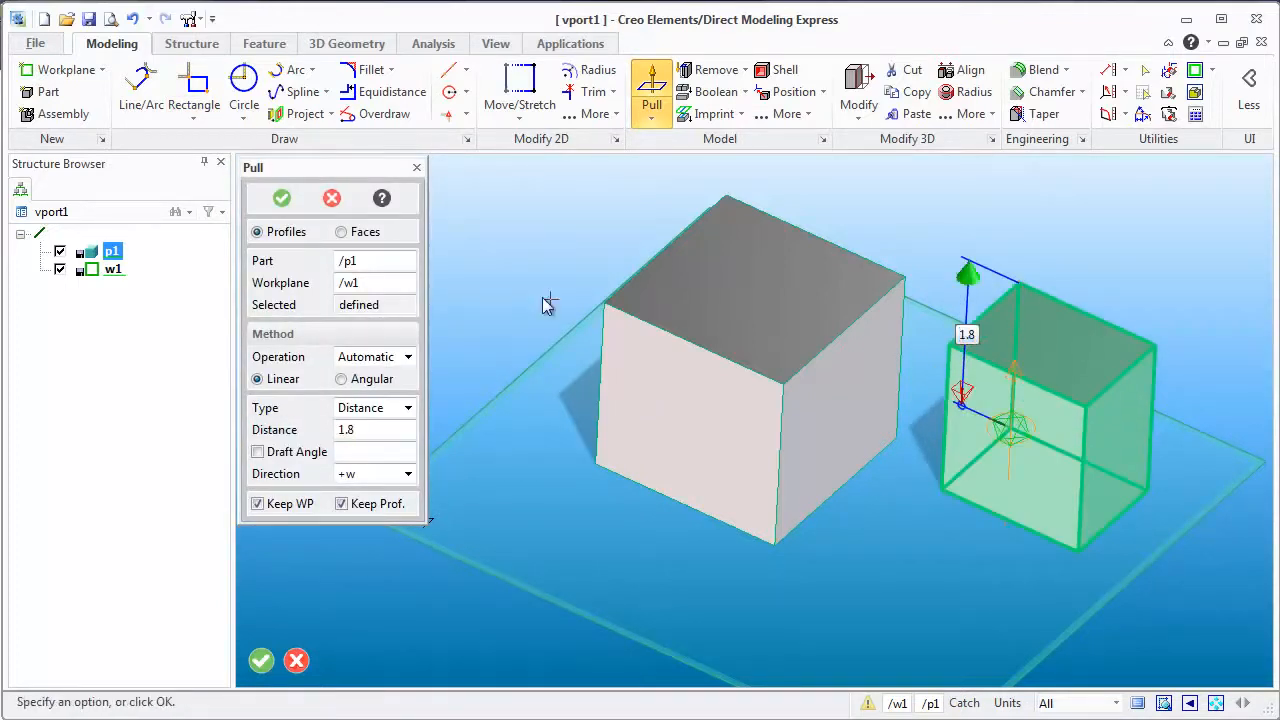
left_click(281, 198)
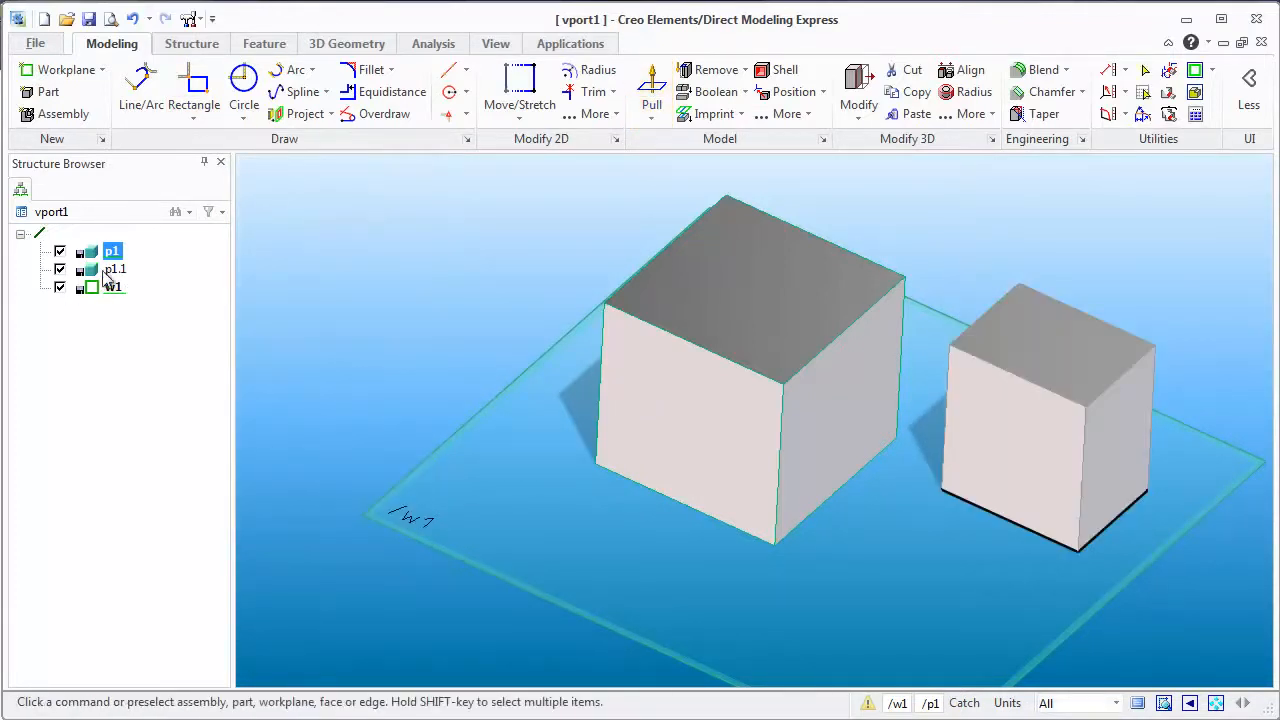
Step: Delete the 2D profile beneath the smaller block, and delete the smaller block itself
left_click(648, 445)
left_click(1167, 72)
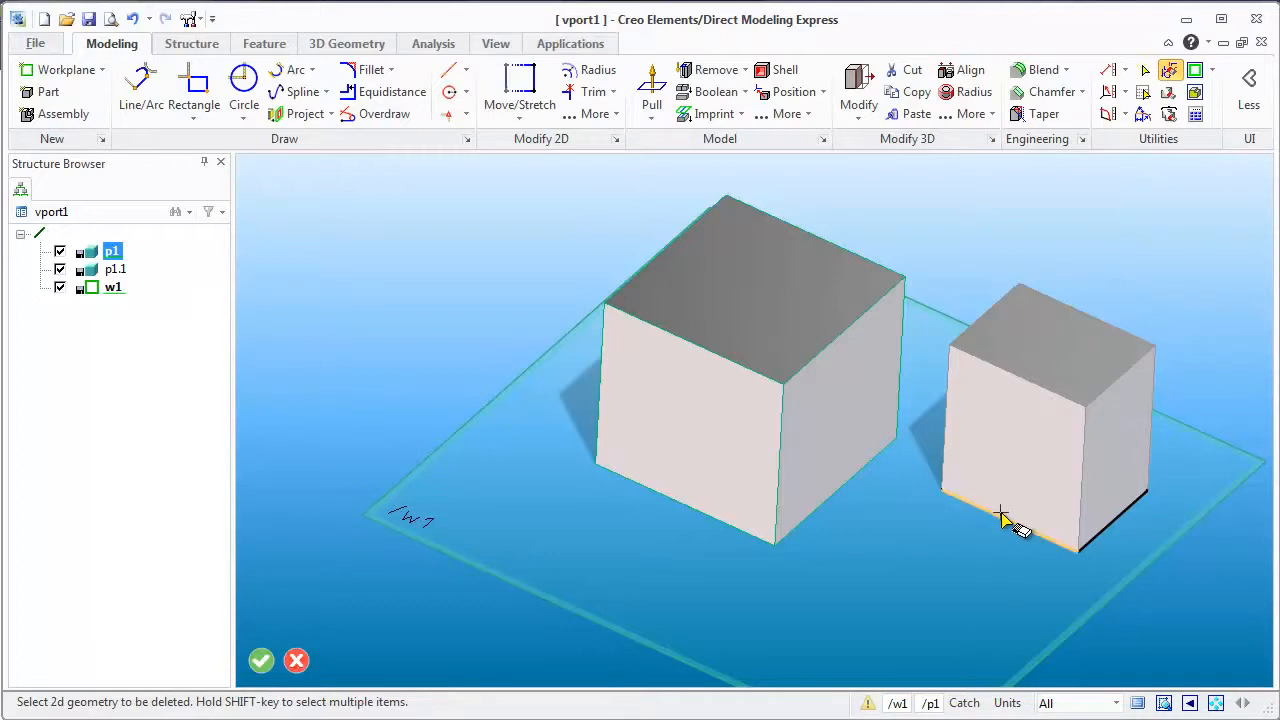
left_click(1207, 352)
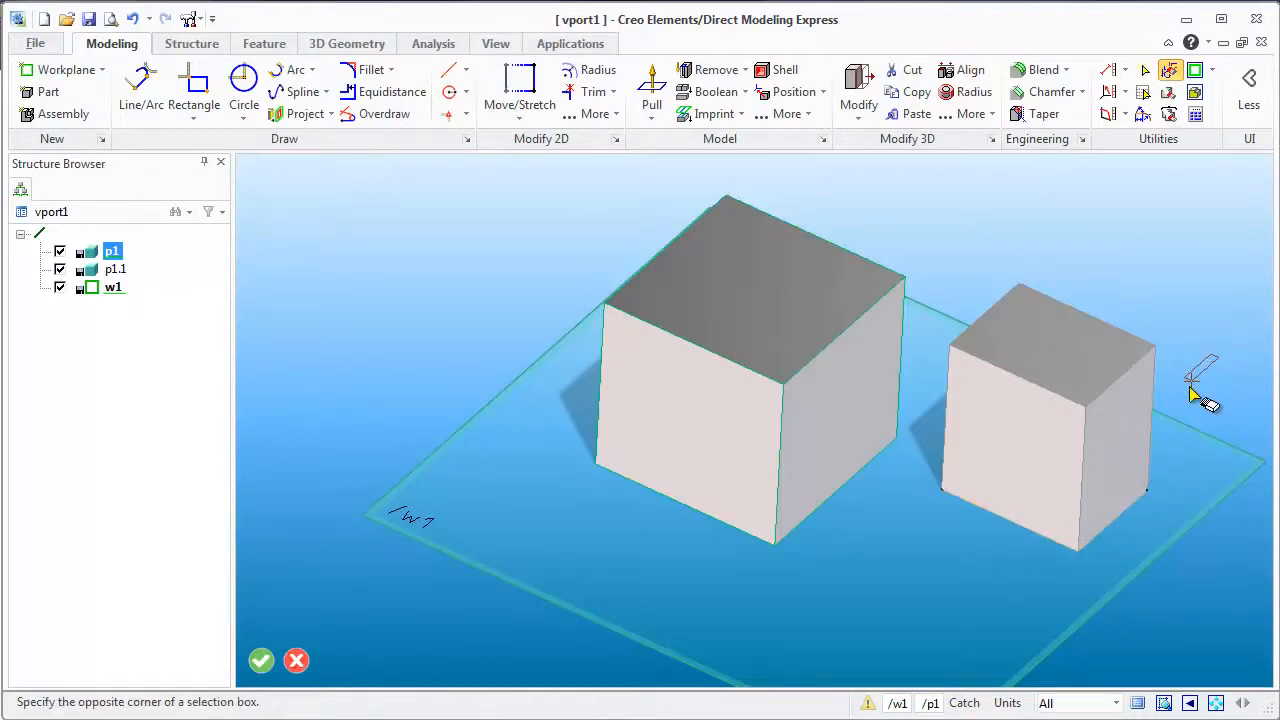
left_click(880, 525)
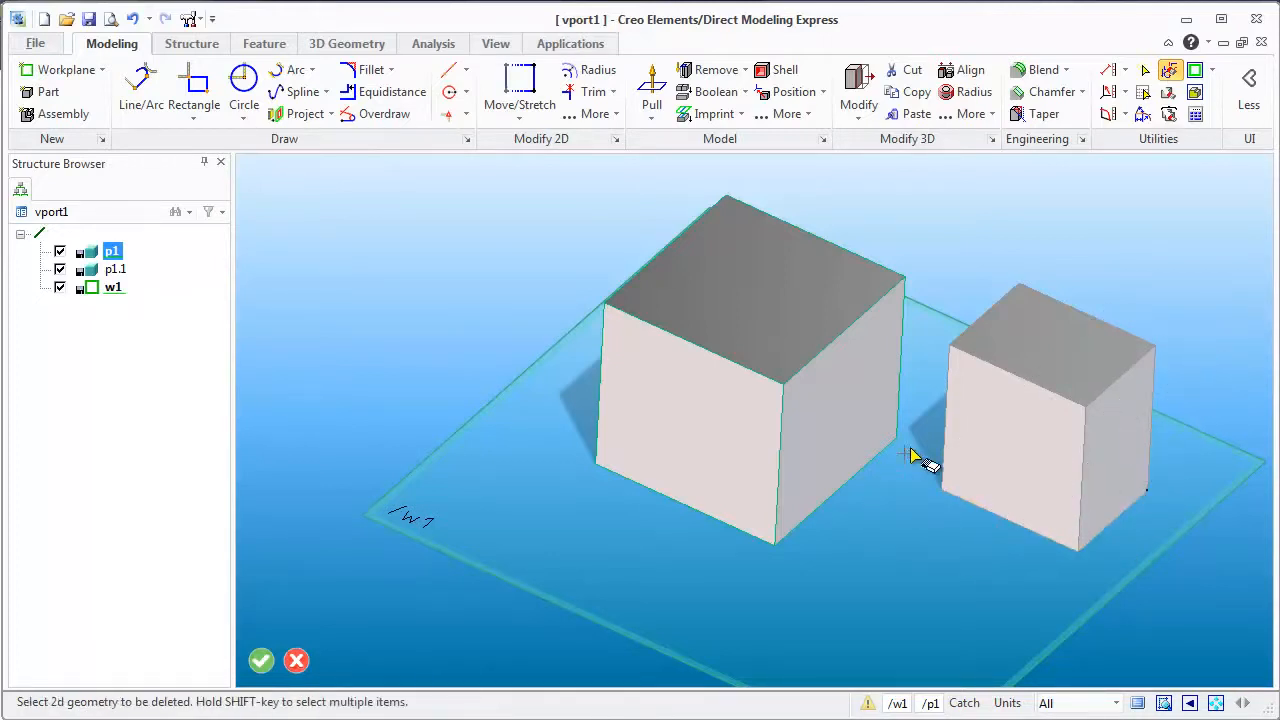
left_click(926, 245)
left_click(1150, 608)
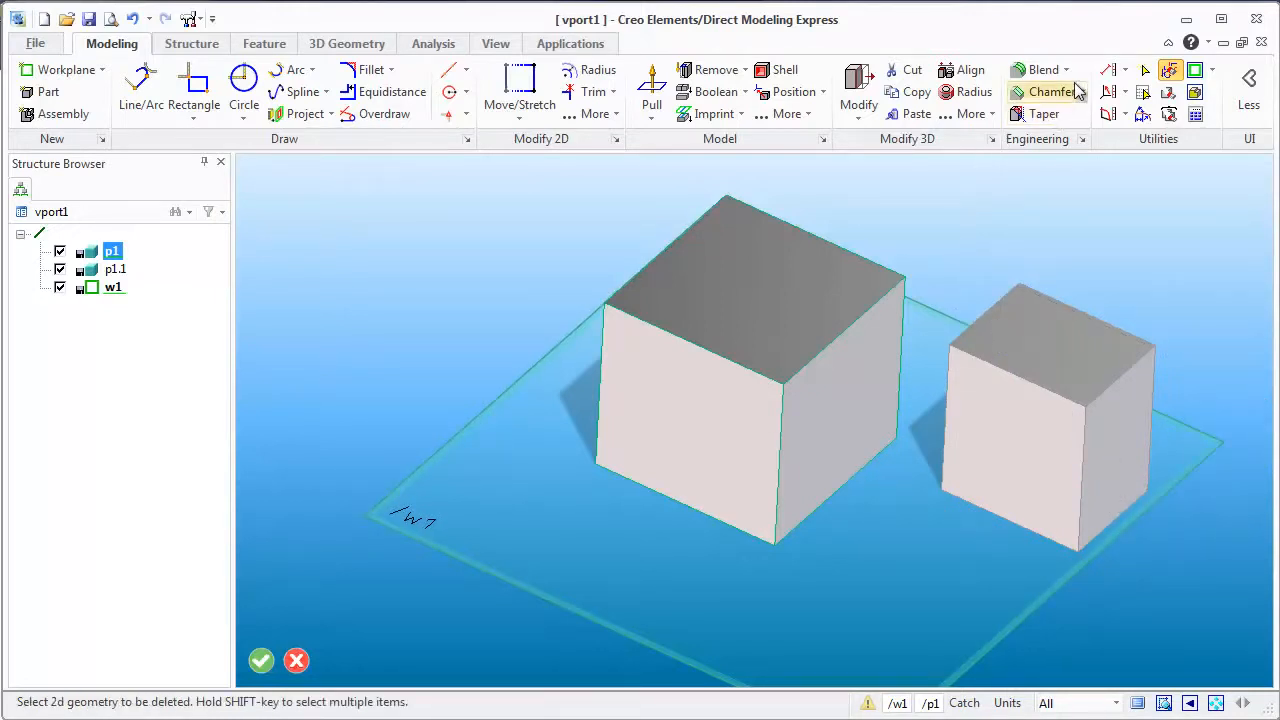
left_click(1168, 91)
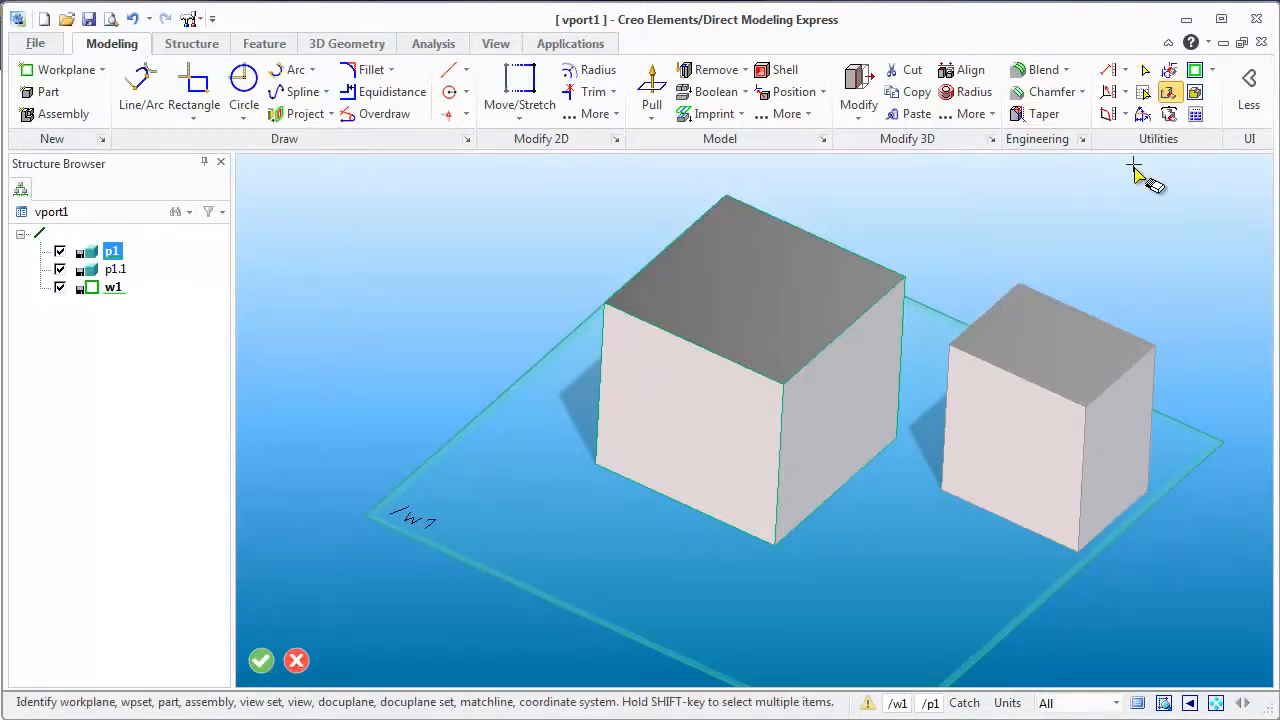
left_click(1062, 352)
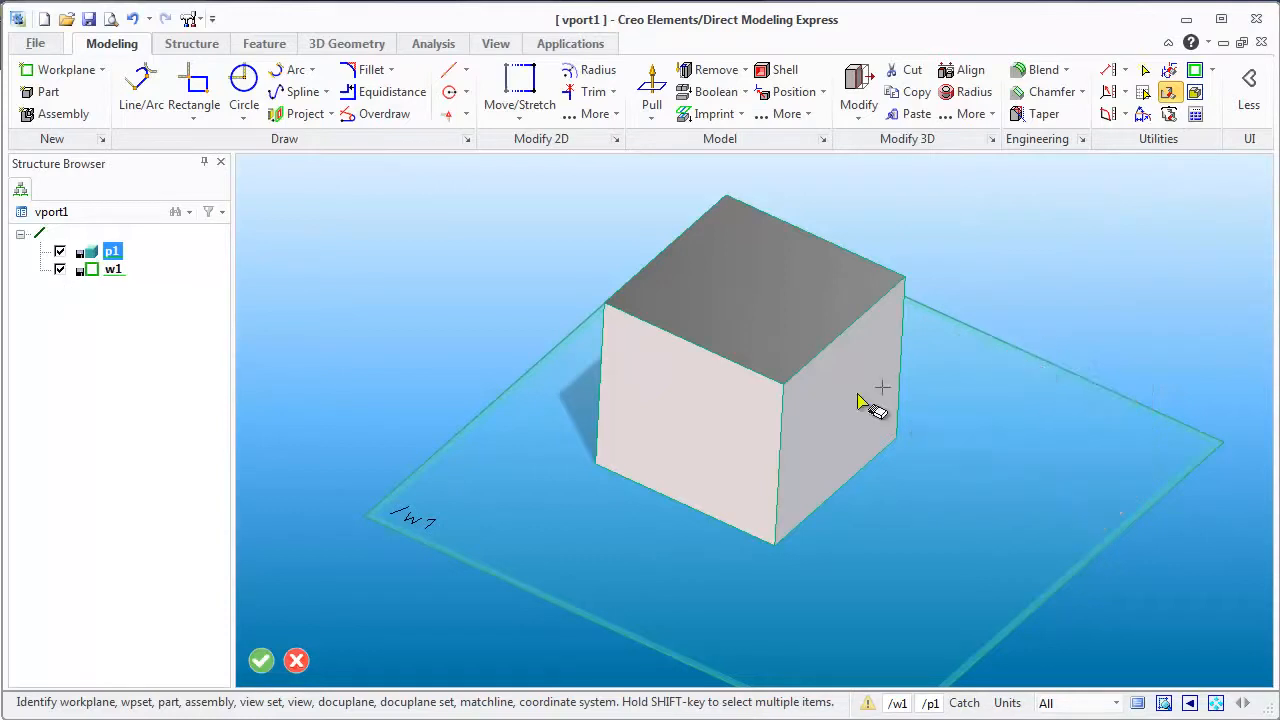
Step: Create a new part named p2 and draw a closed interpolation spline on workplane w1 beside the block
left_click(26, 96)
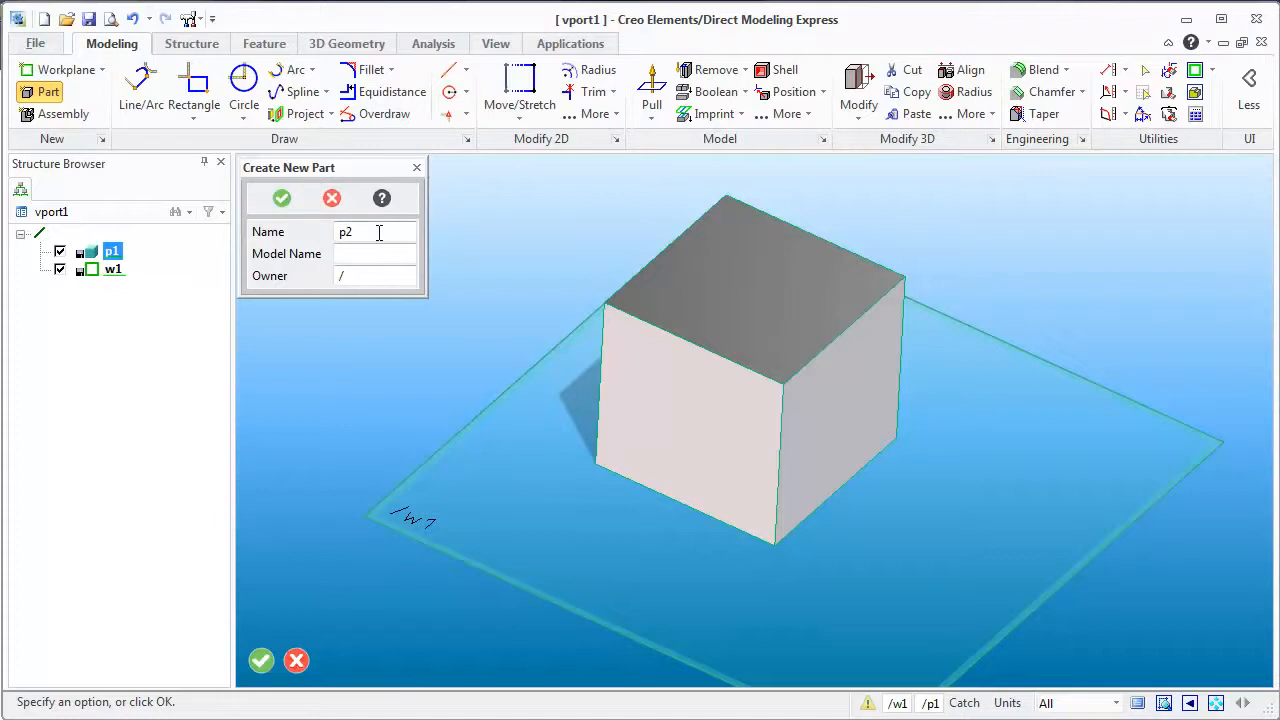
left_click(282, 198)
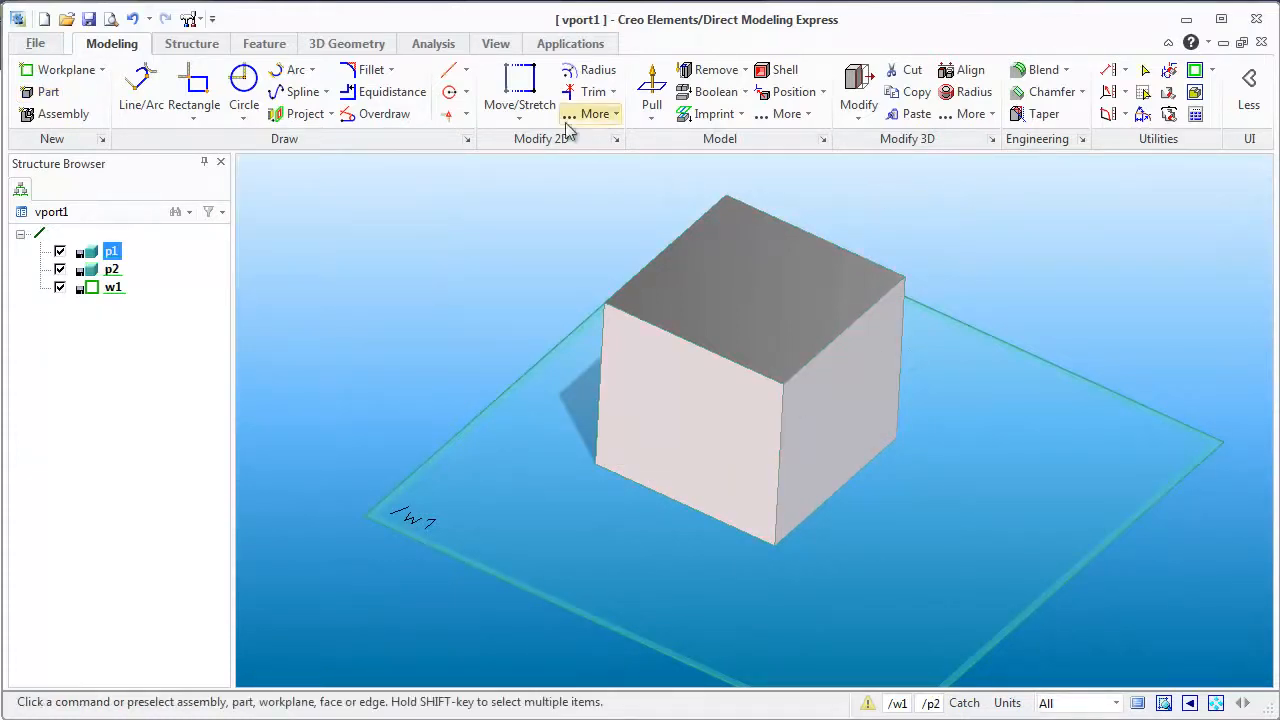
left_click(300, 91)
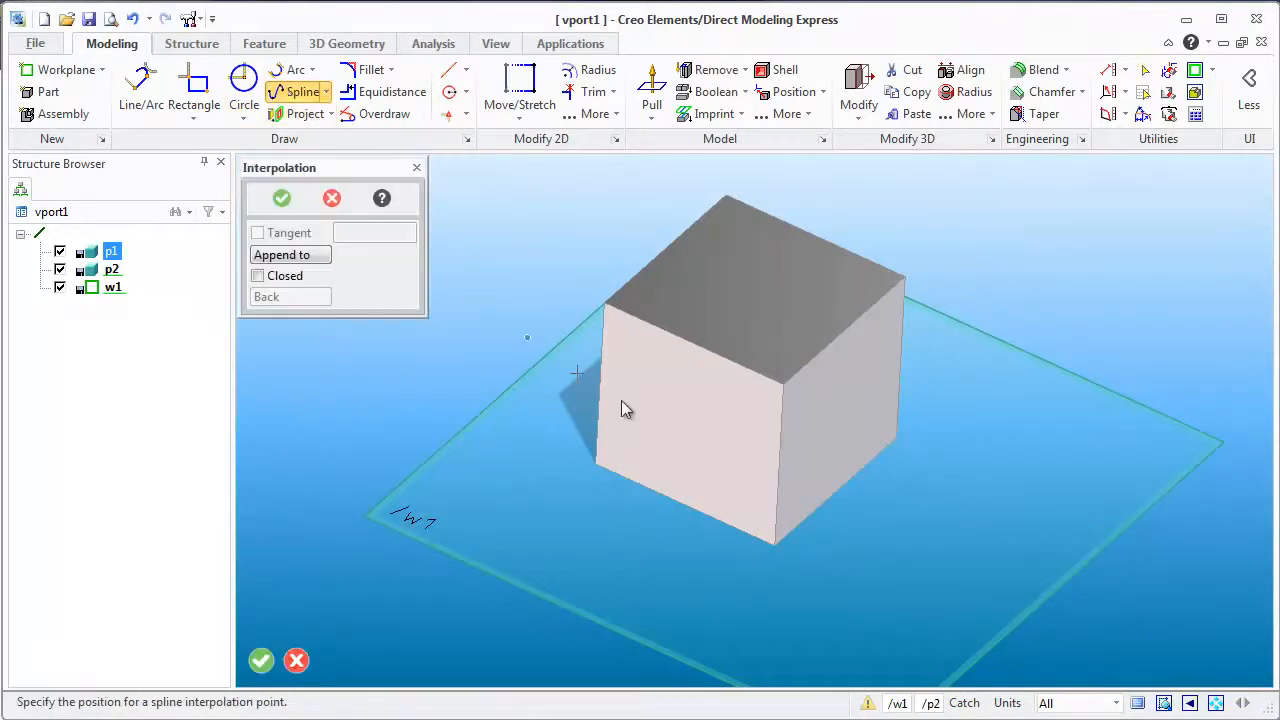
left_click(900, 523)
left_click(1023, 507)
left_click(1054, 599)
left_click(963, 608)
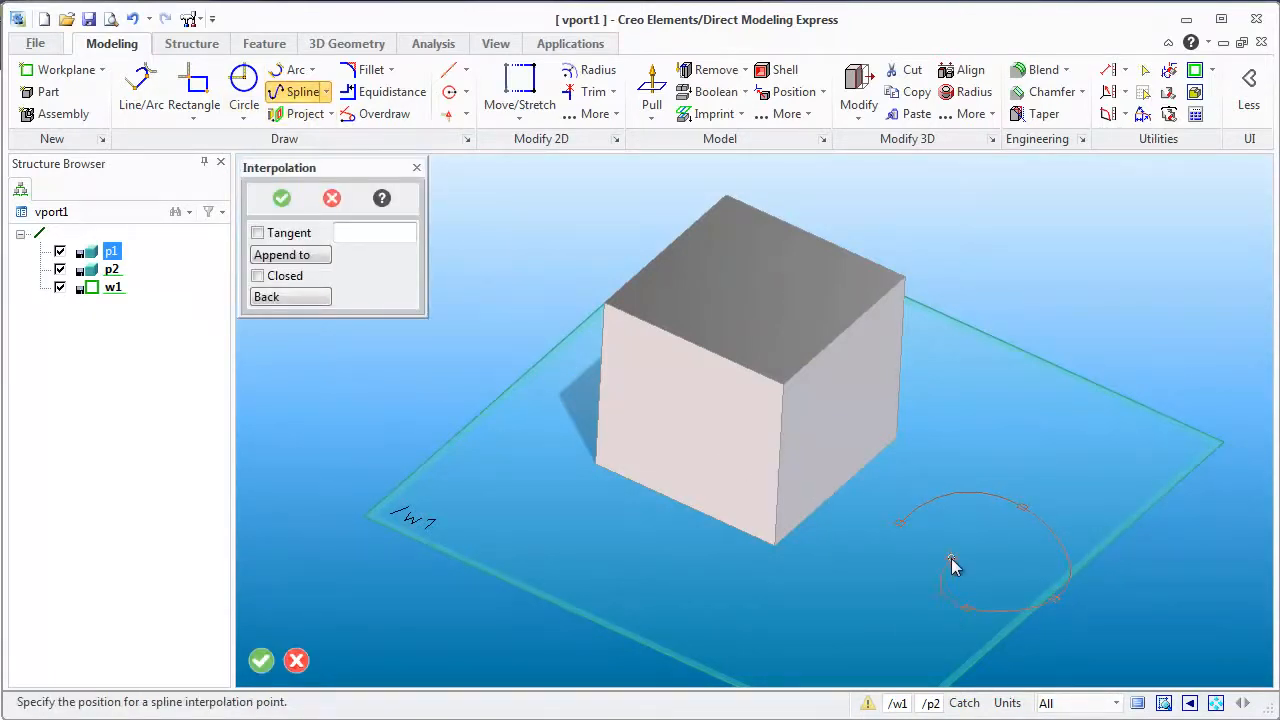
left_click(258, 276)
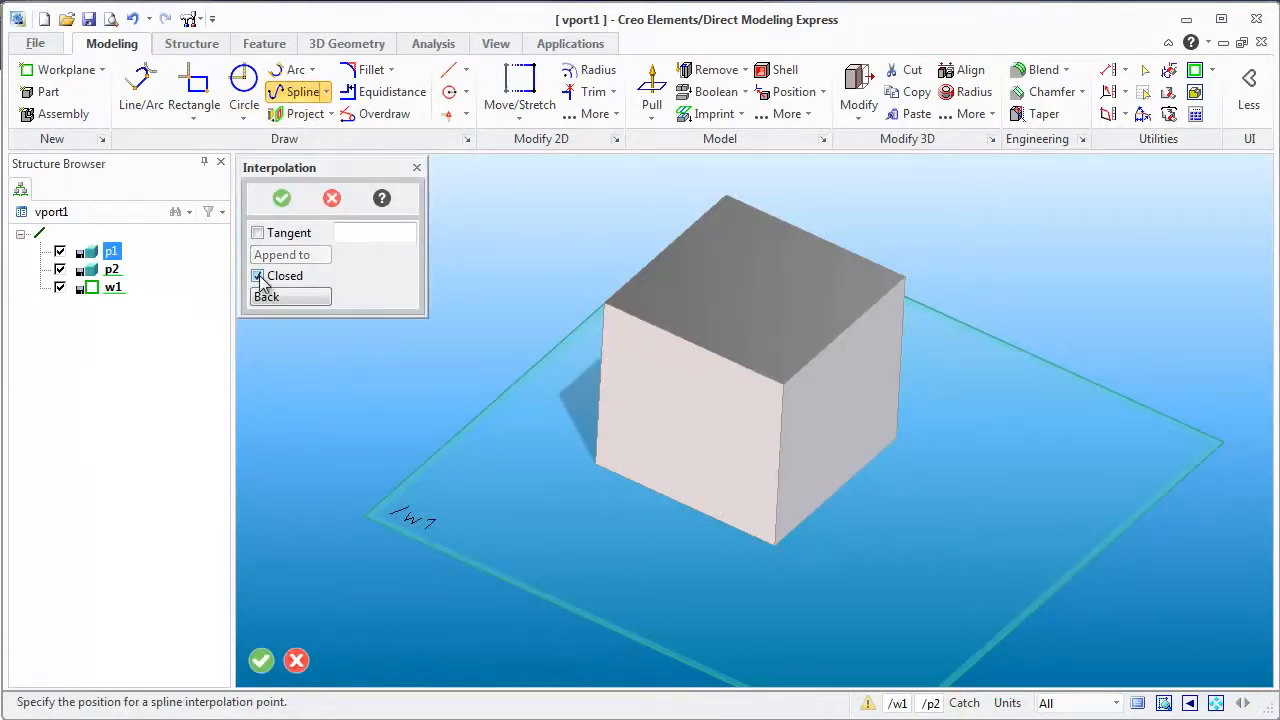
left_click(281, 198)
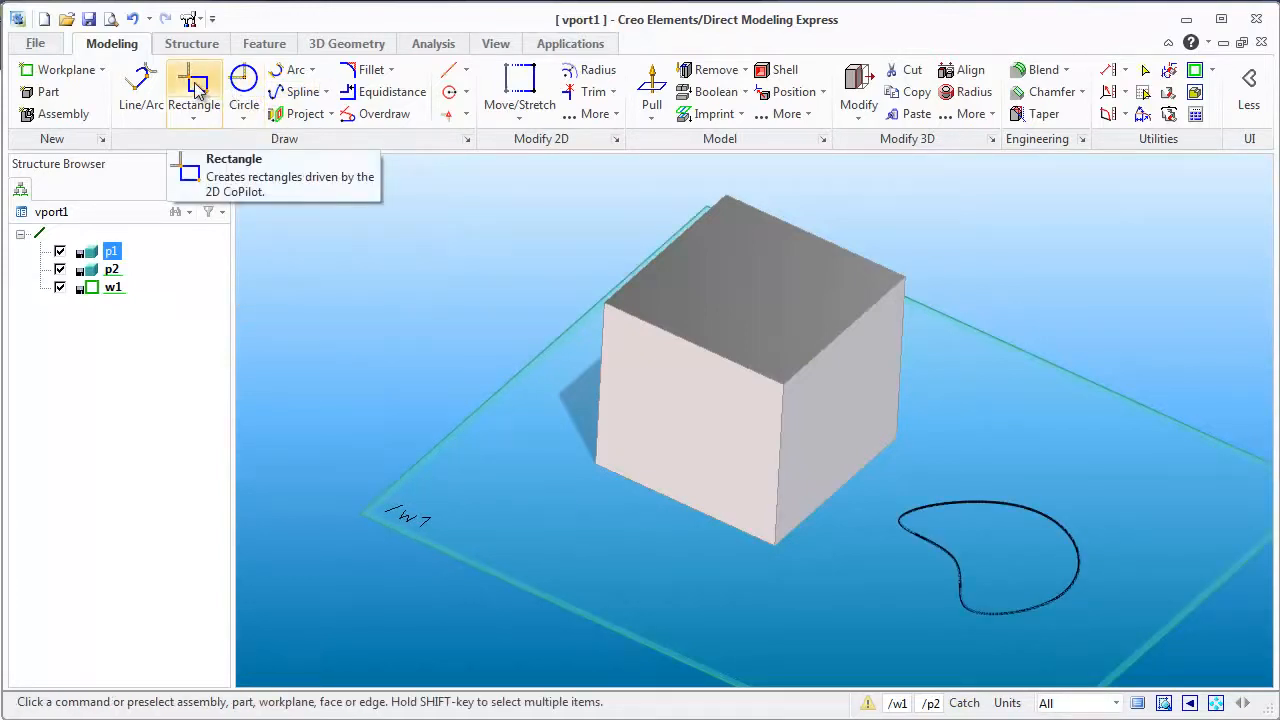
Step: Draw a rectangle overlapping the front of the closed spline and pull both profiles about 1.8 in upward into part p2
left_click(196, 88)
left_click(903, 557)
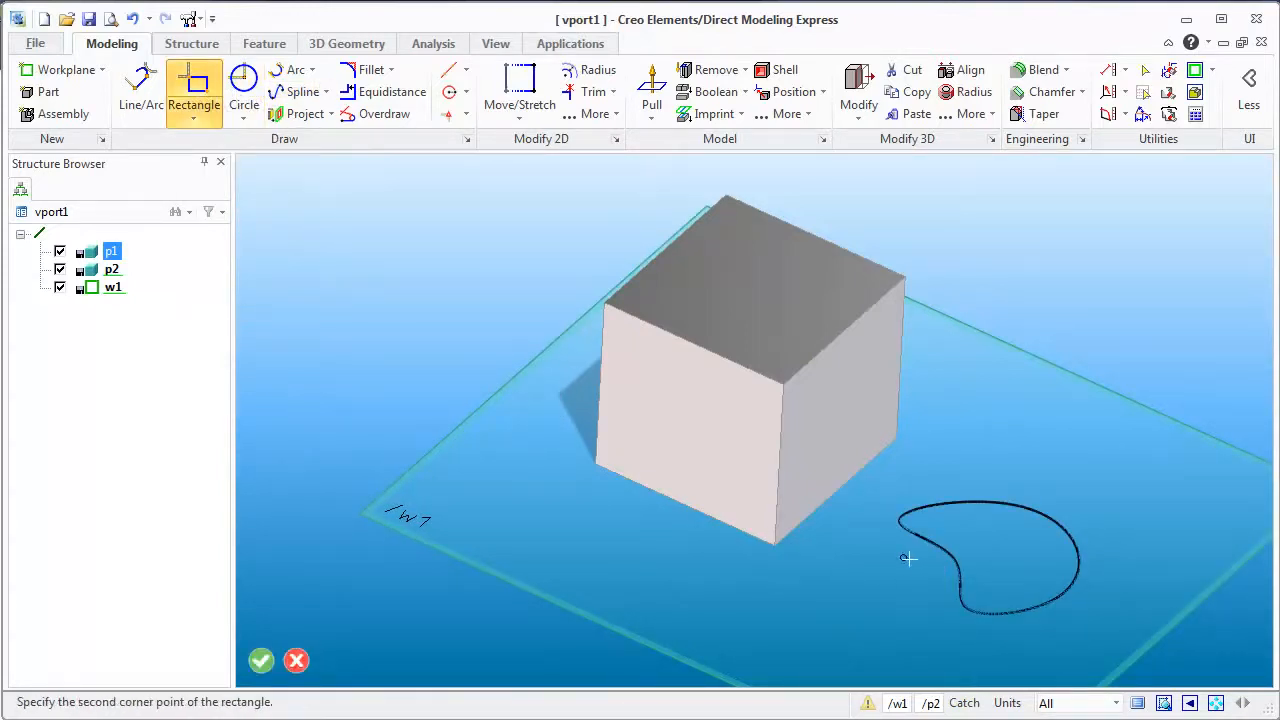
left_click(1040, 665)
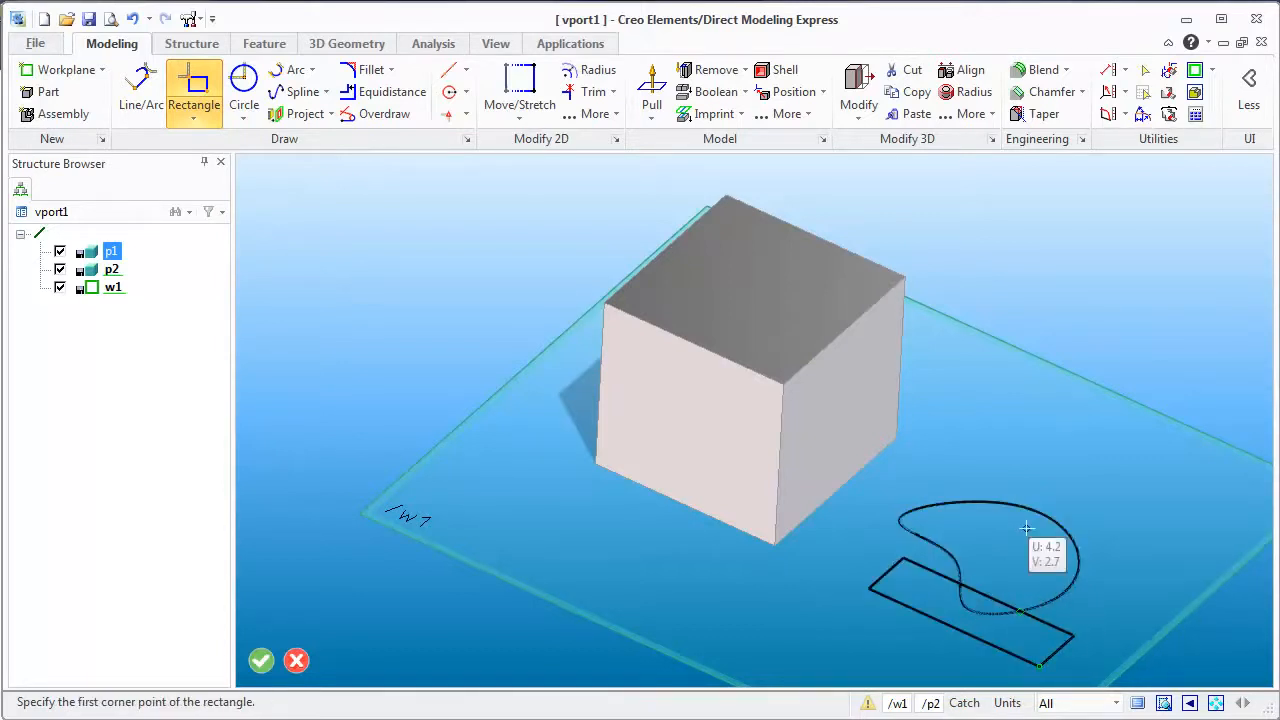
left_click(651, 90)
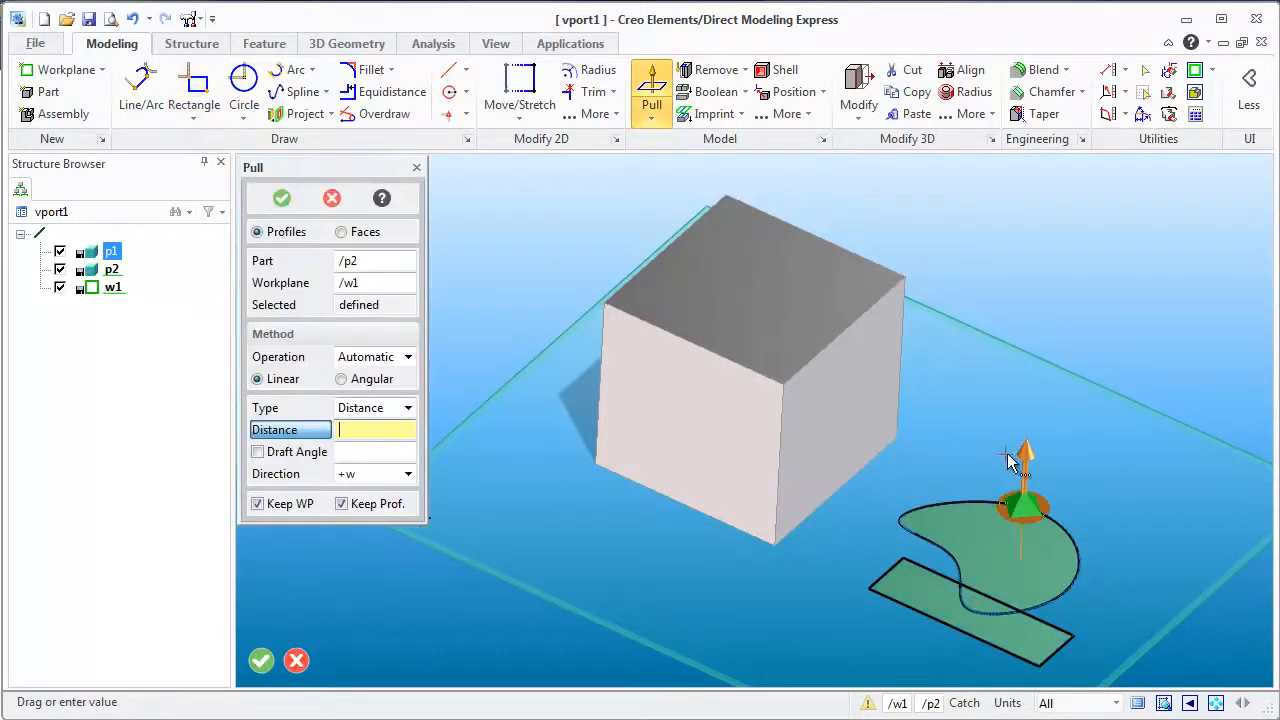
left_click_drag(1020, 450, 1030, 373)
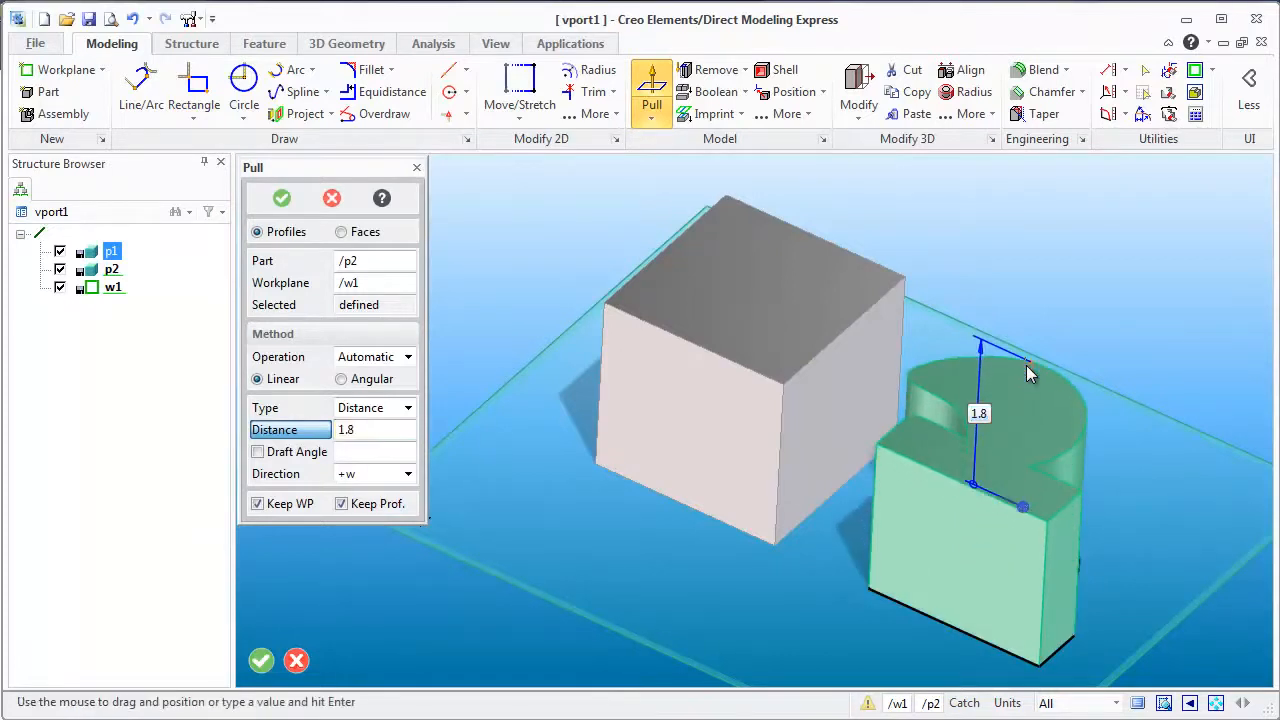
left_click(281, 198)
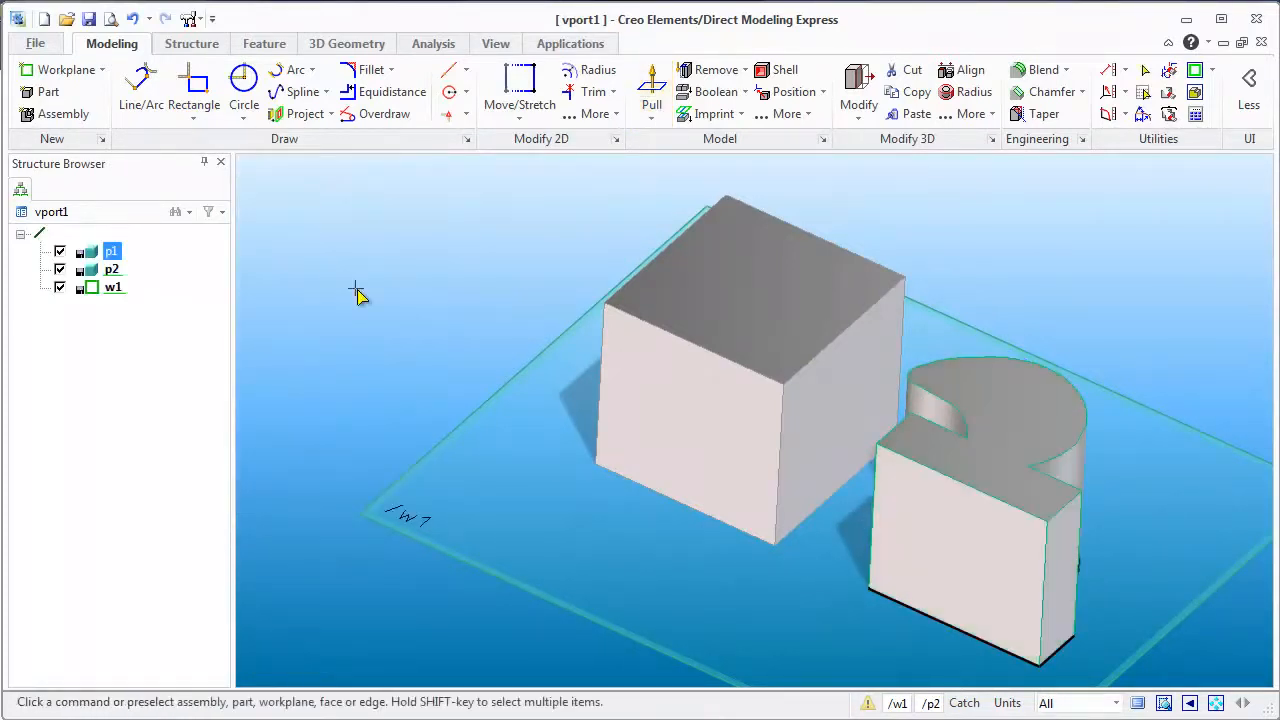
Step: Set the Part Edge Color to Black in the 3D object settings for part appearance
left_click(635, 480)
left_click(35, 45)
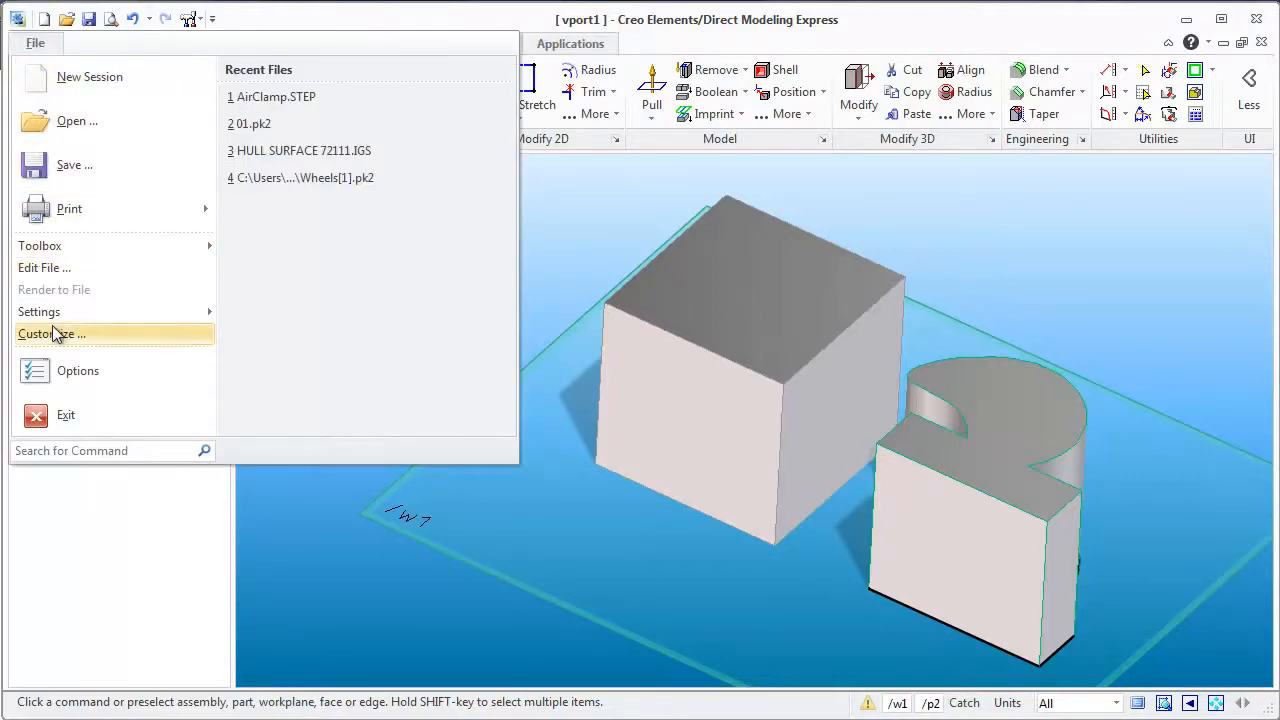
mouse_move(48, 314)
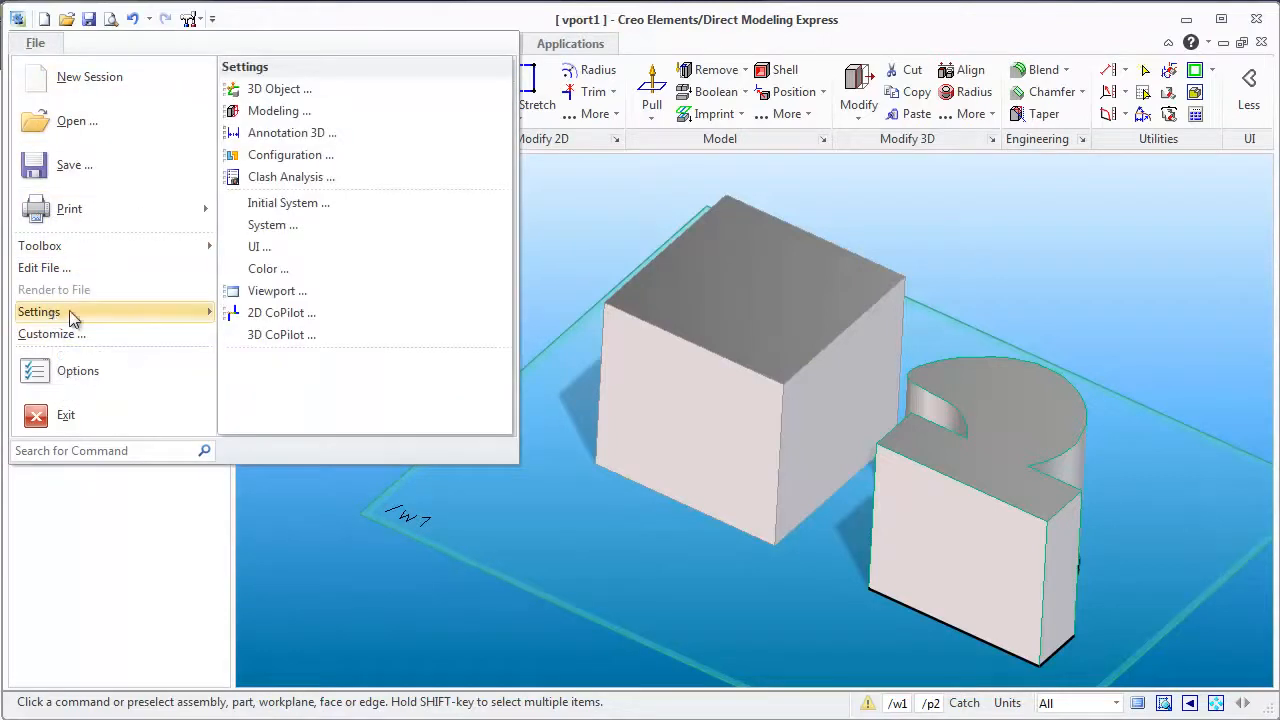
left_click(279, 91)
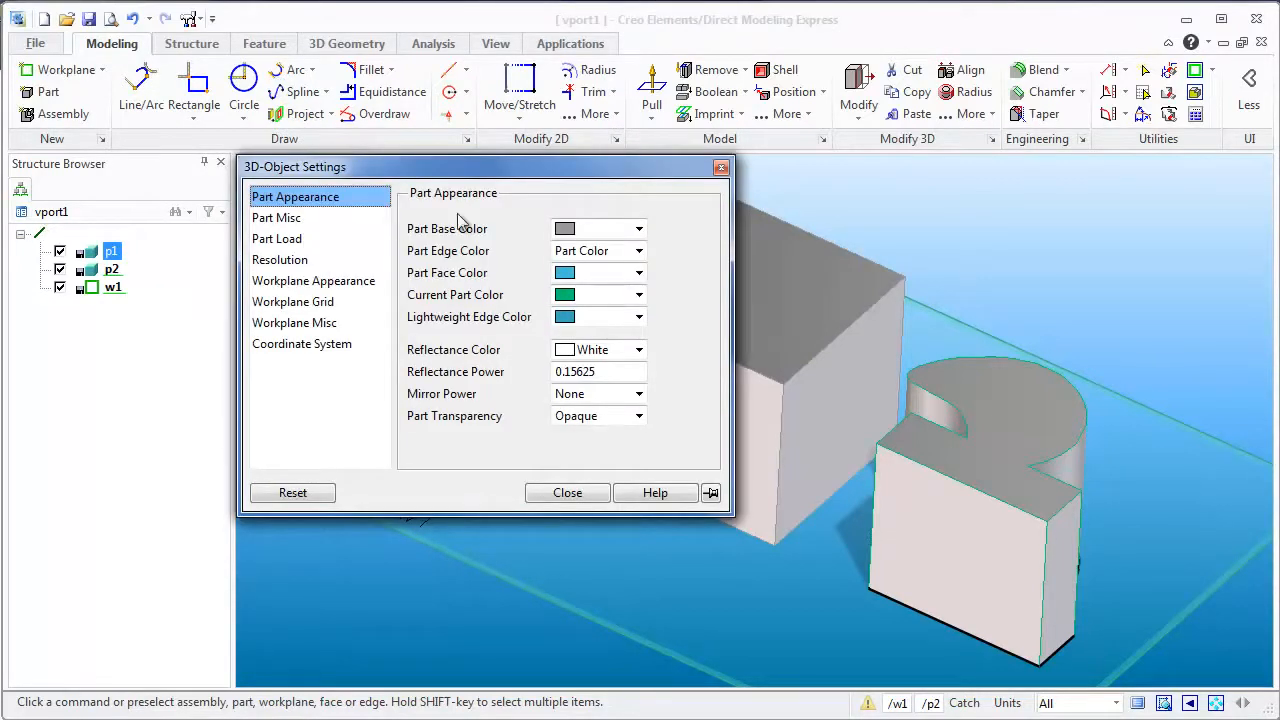
left_click(596, 256)
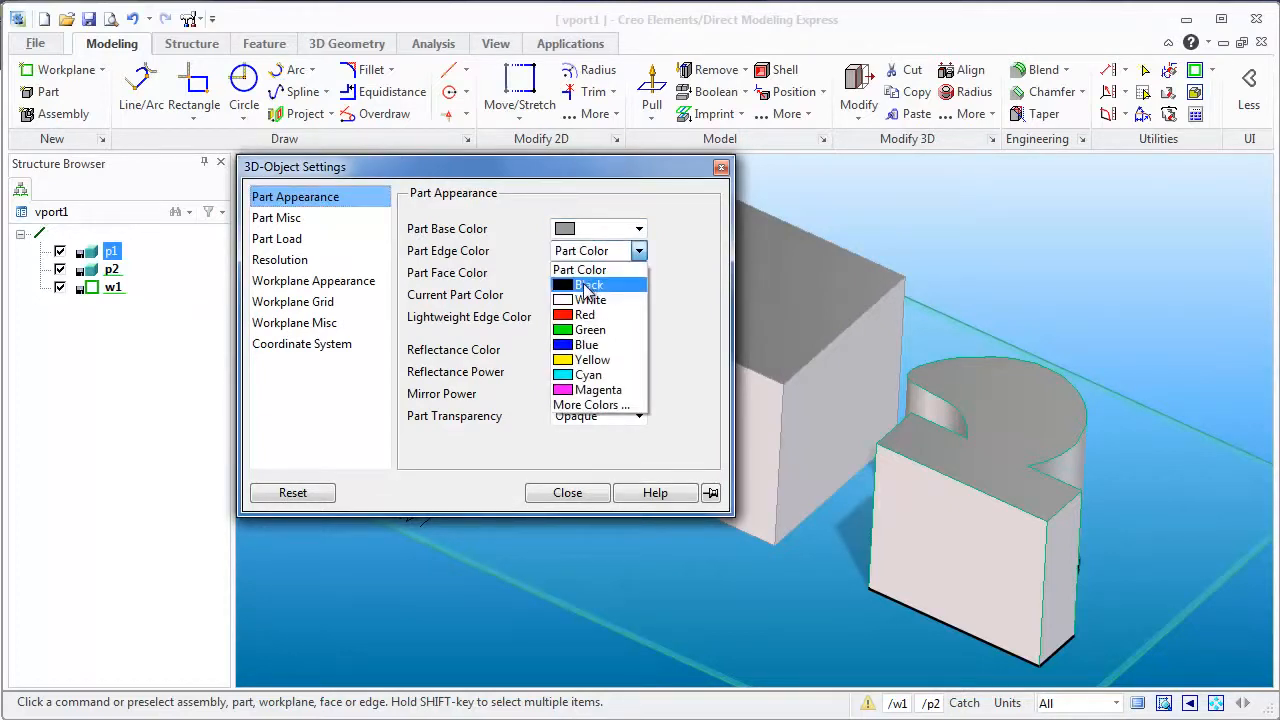
left_click(587, 292)
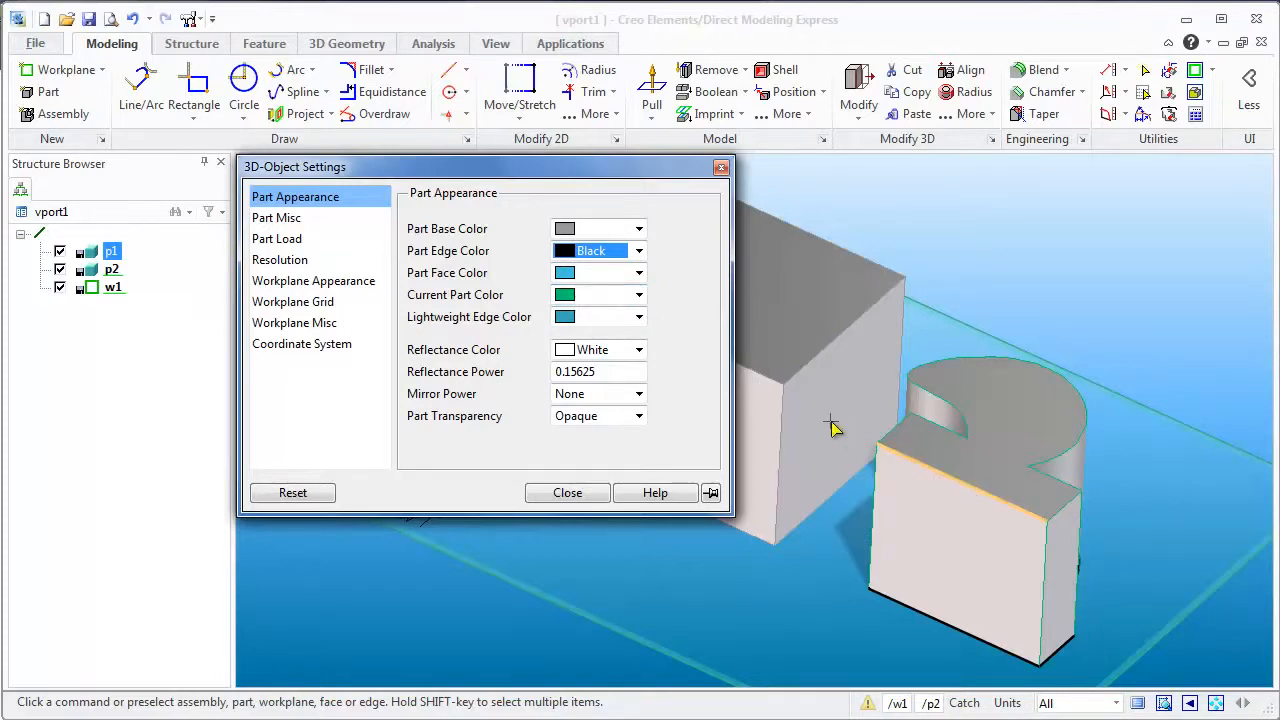
Step: Set the Current Part Color to Yellow and close the 3D object settings
left_click(639, 295)
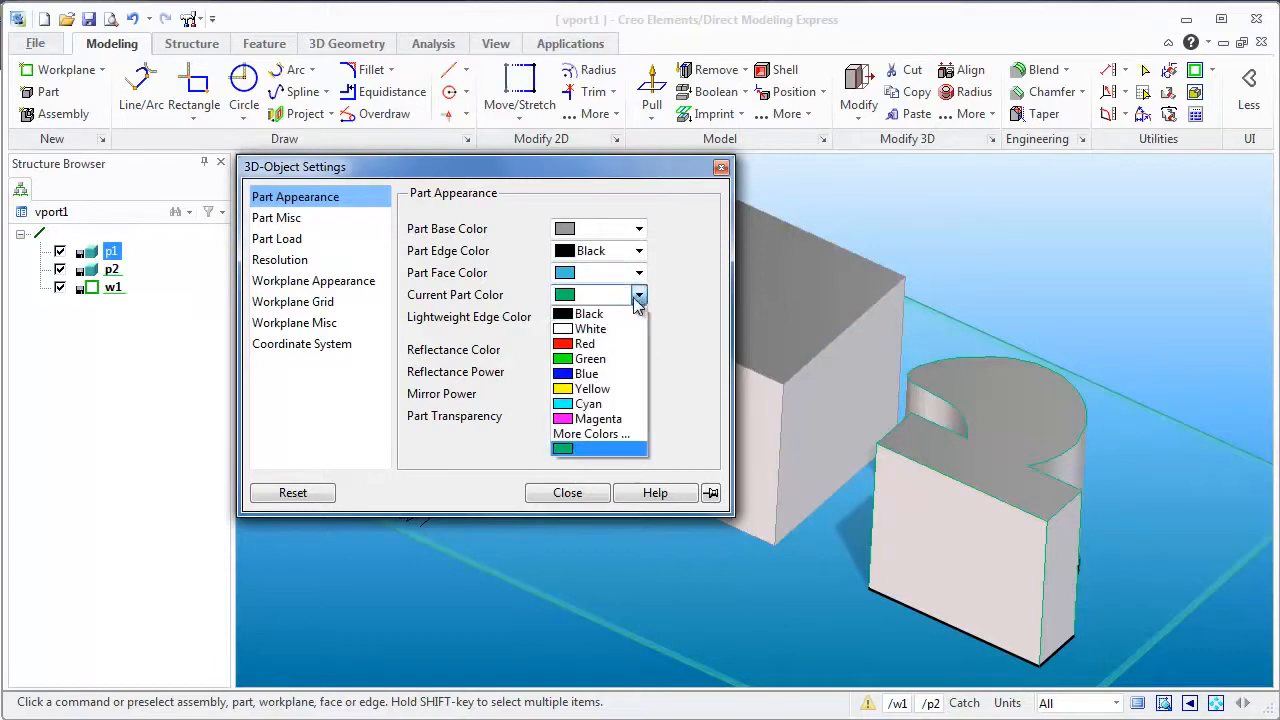
left_click(592, 389)
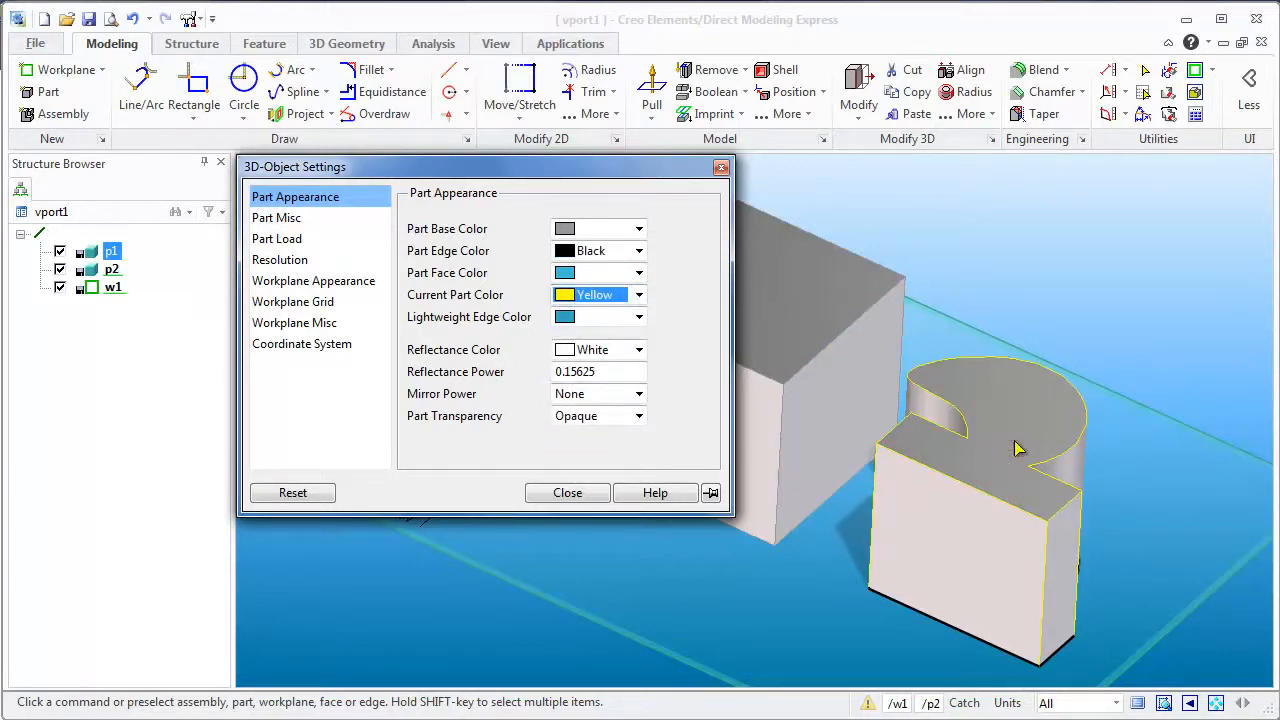
left_click(580, 495)
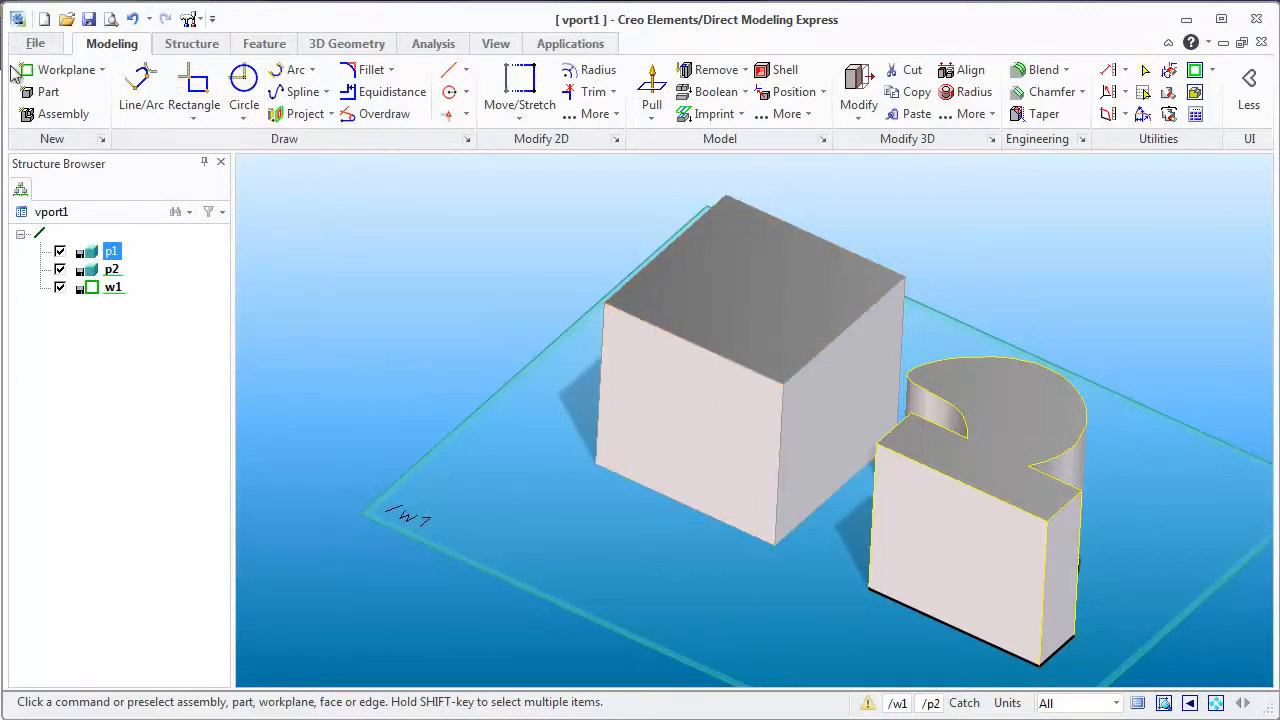
Step: Create a new part named p3
left_click(44, 94)
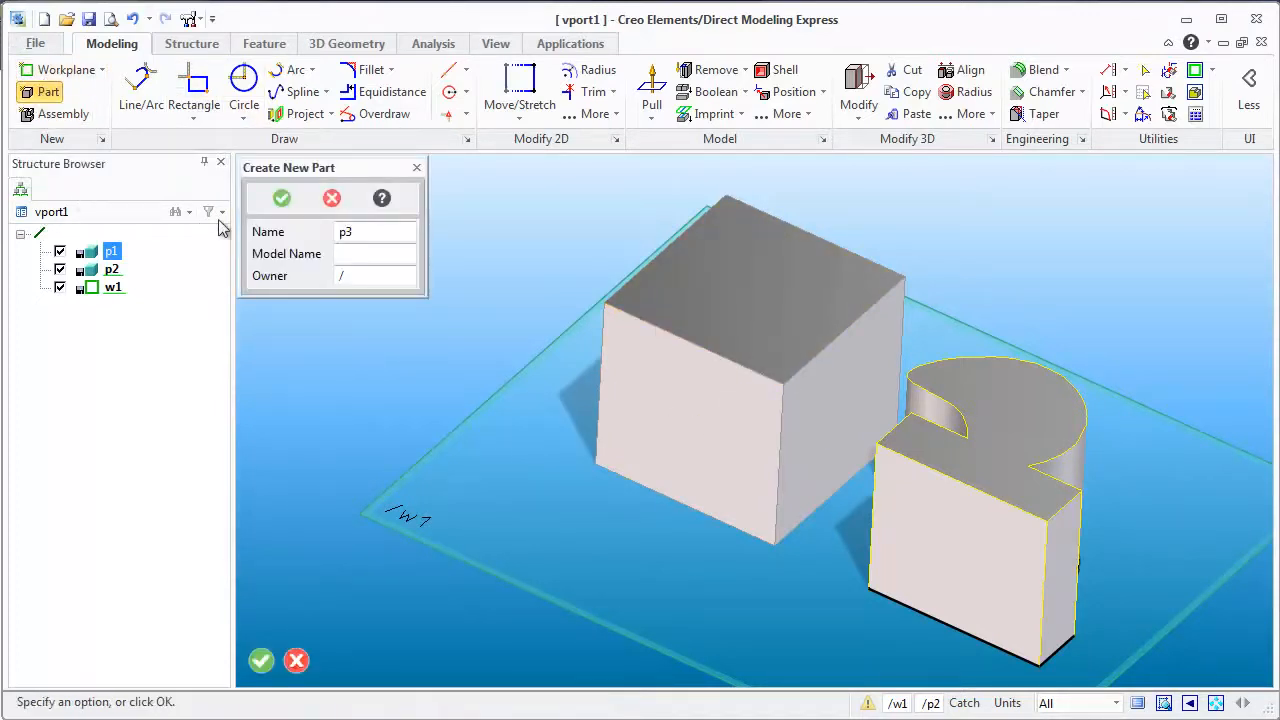
left_click(281, 198)
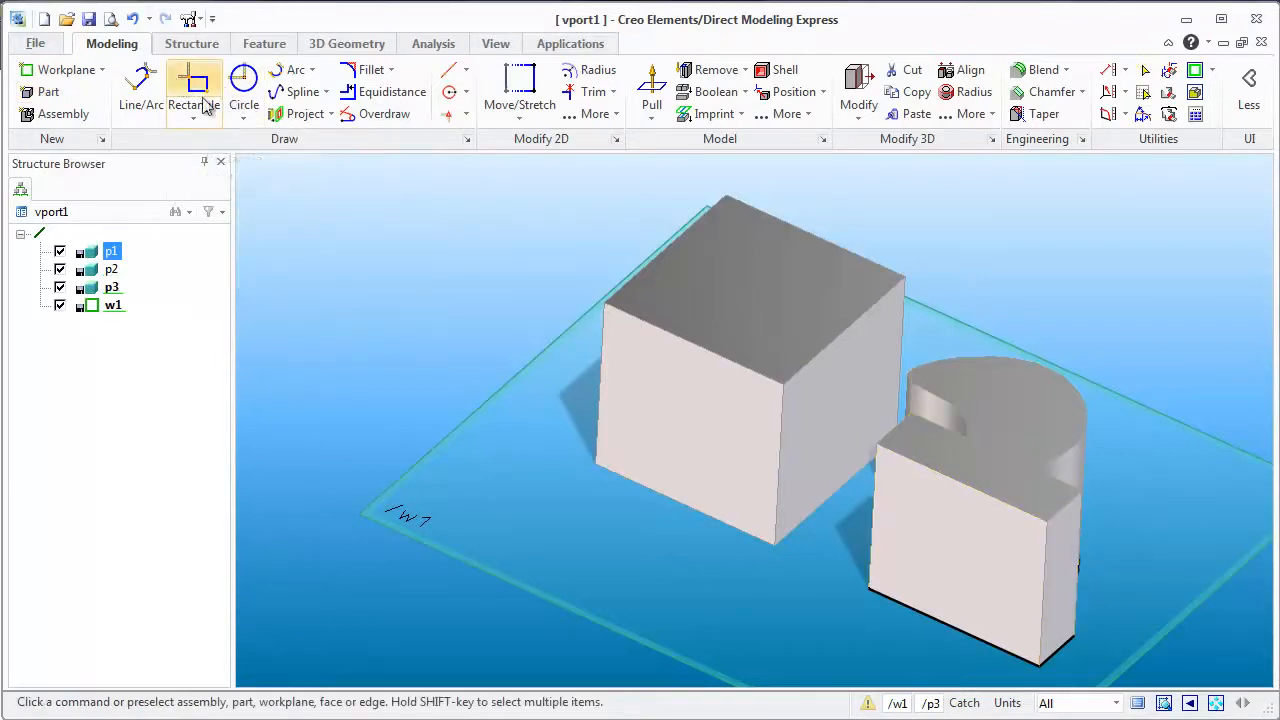
Step: Delete the leftover 2D profile geometry around the base of part p2
left_click(192, 88)
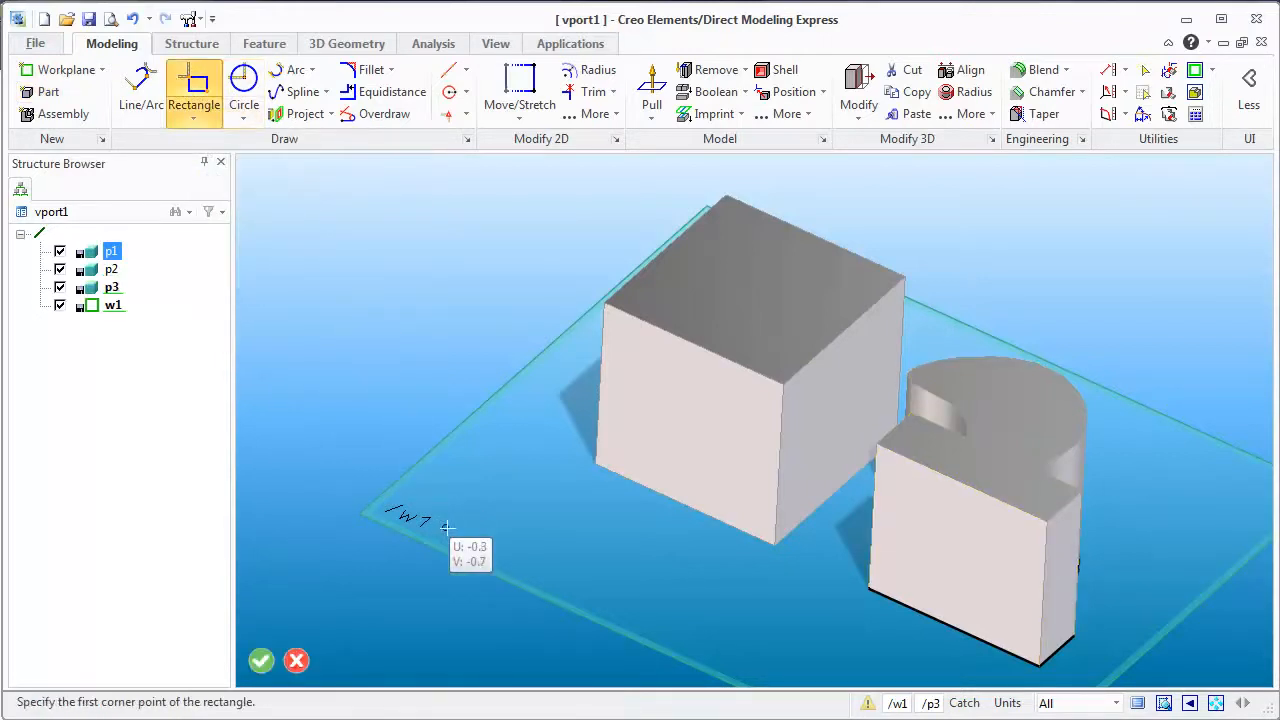
left_click(1169, 69)
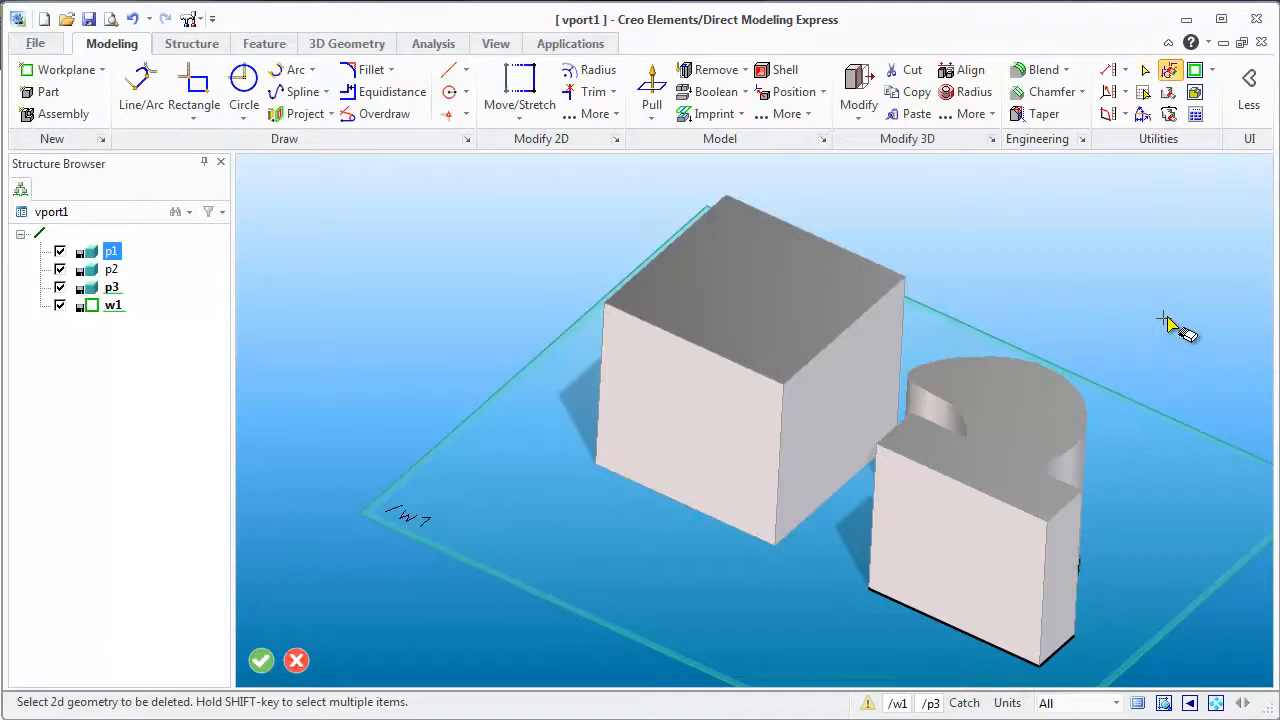
left_click_drag(811, 226, 1068, 700)
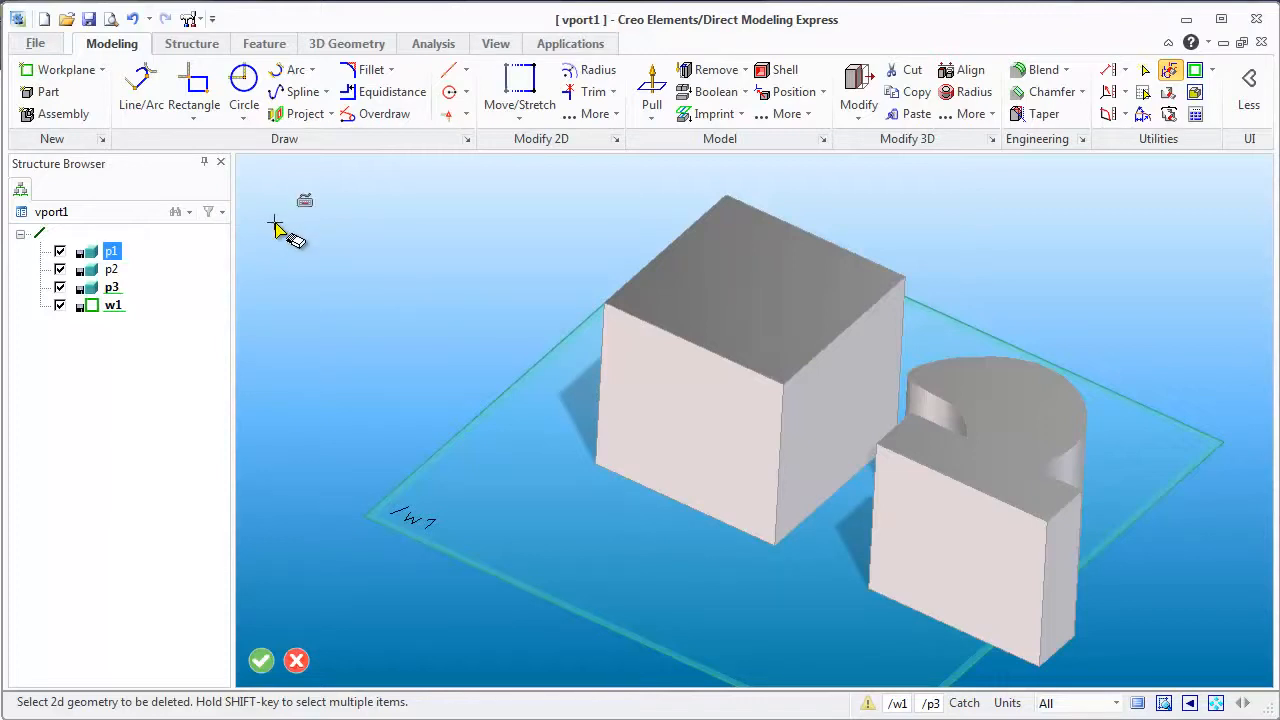
key("Escape")
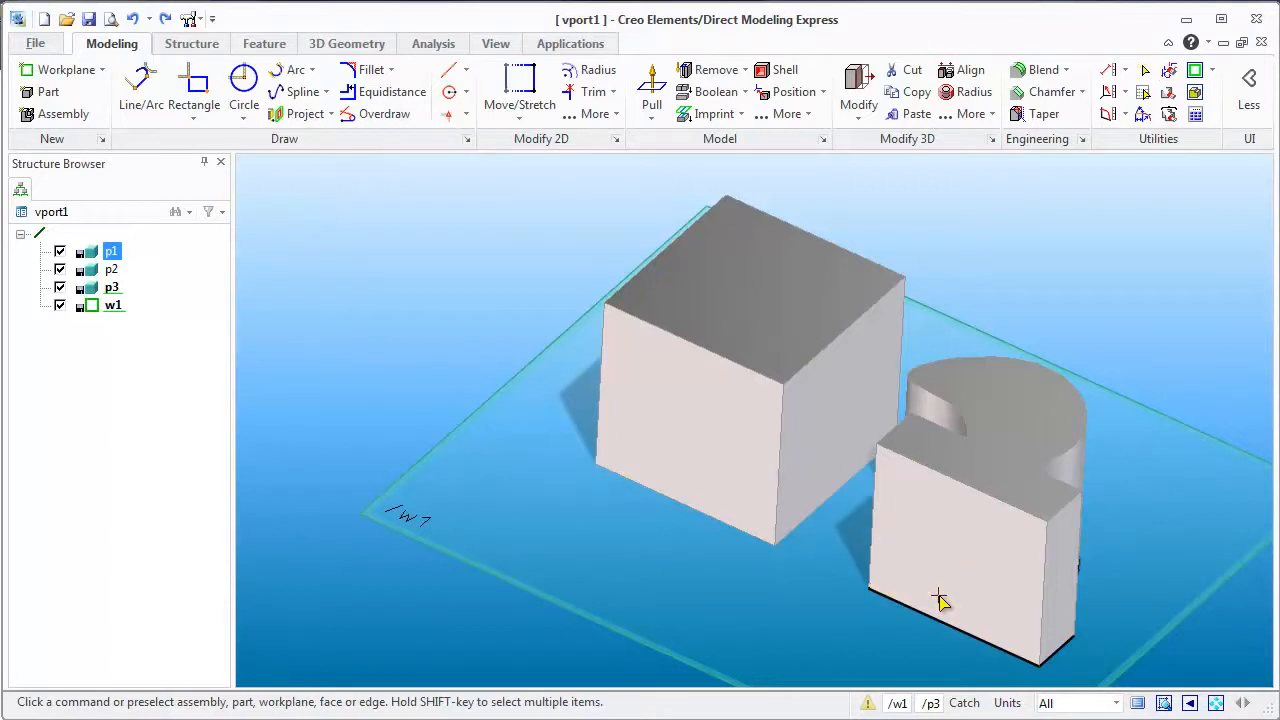
Step: Draw a rectangle about 1.7 by 0.7 in near the w1 label, try pulling it with the old profile 2.6 in, and undo the rectangle
left_click(194, 95)
left_click(420, 485)
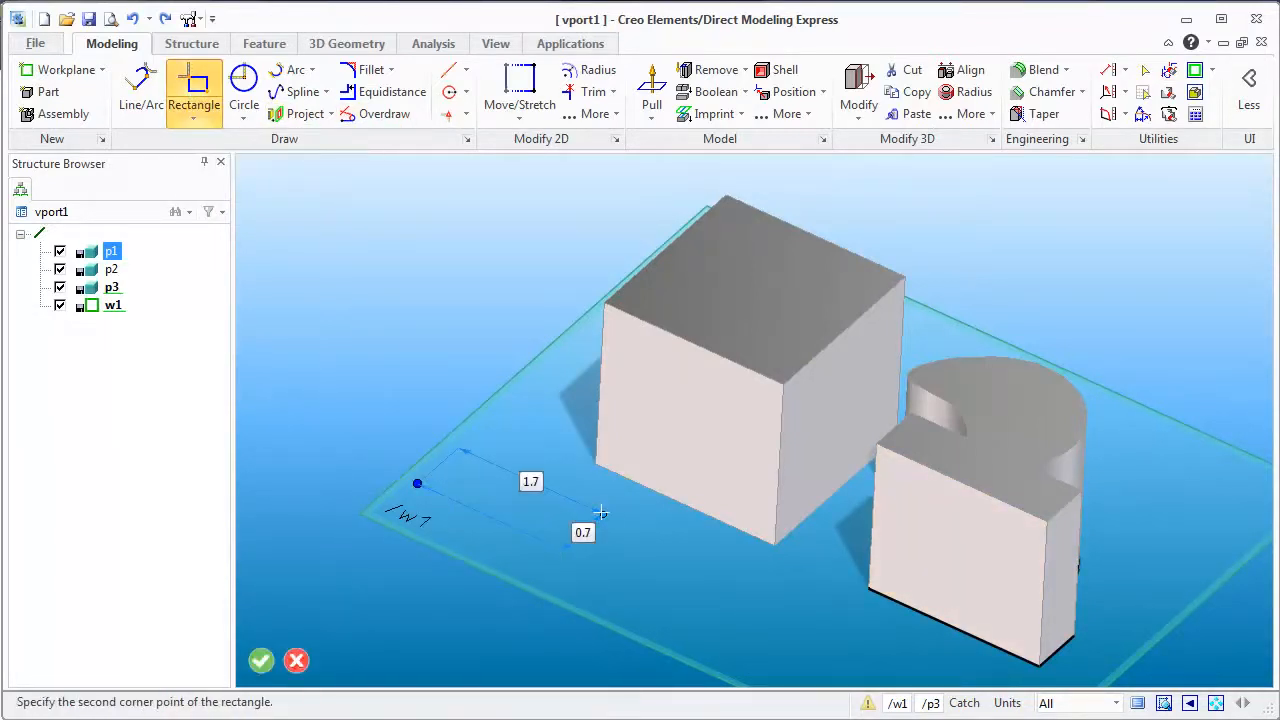
left_click(602, 515)
left_click(651, 90)
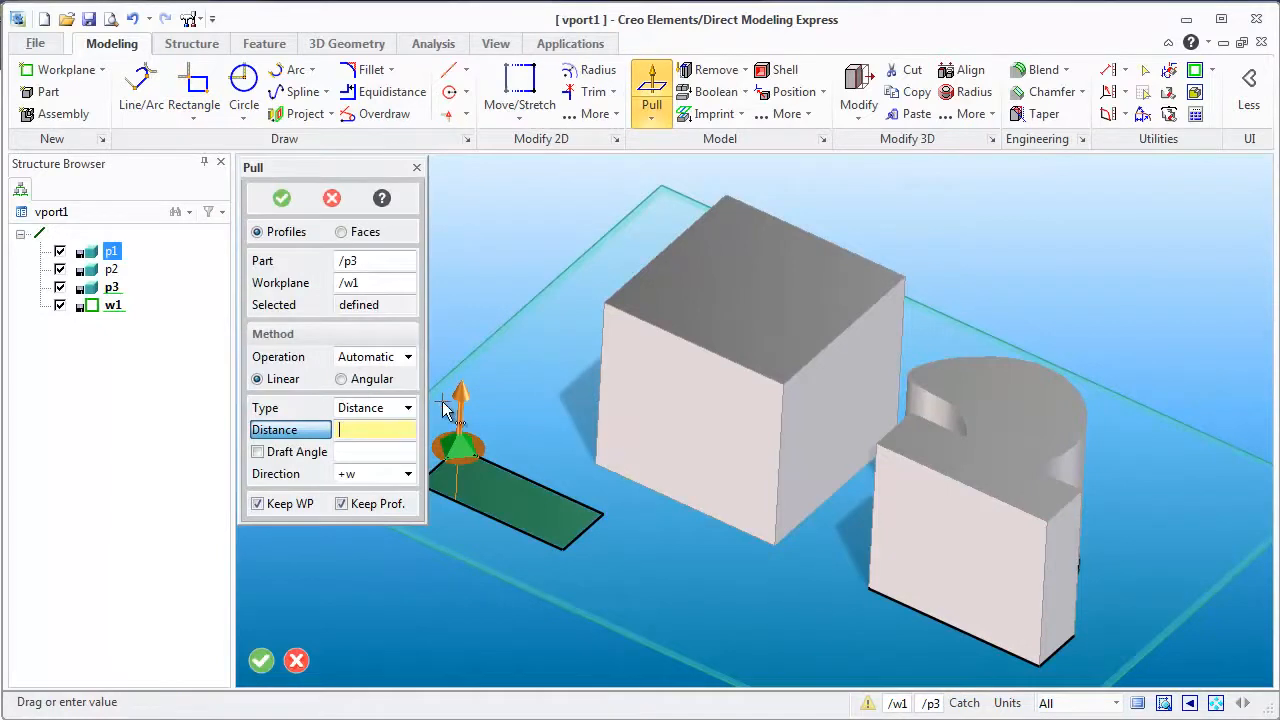
left_click_drag(460, 397, 492, 248)
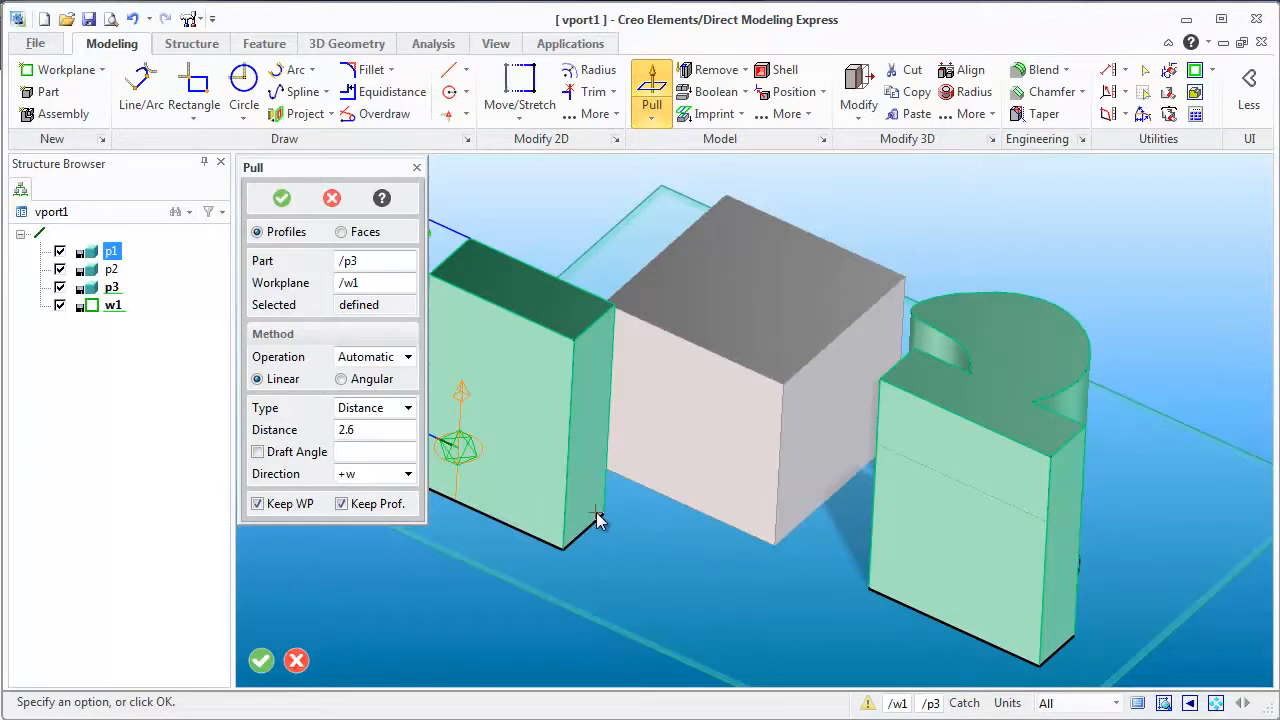
key("Escape")
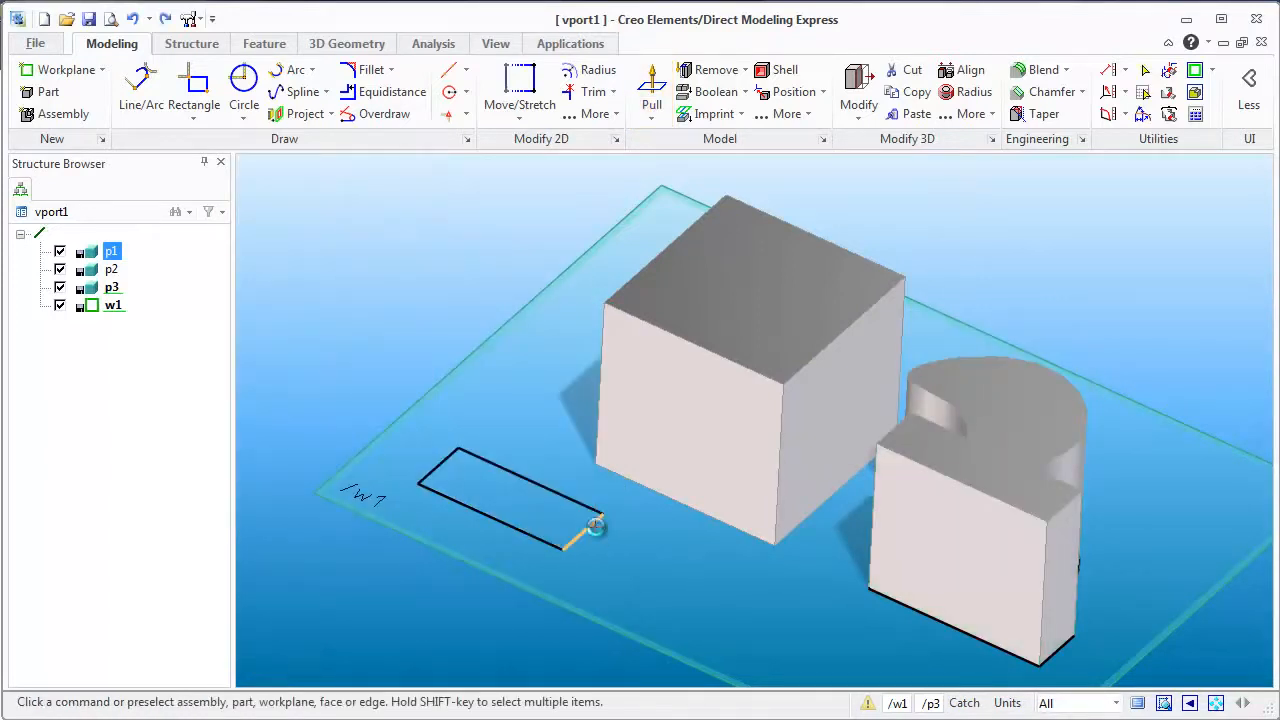
key("ctrl+z")
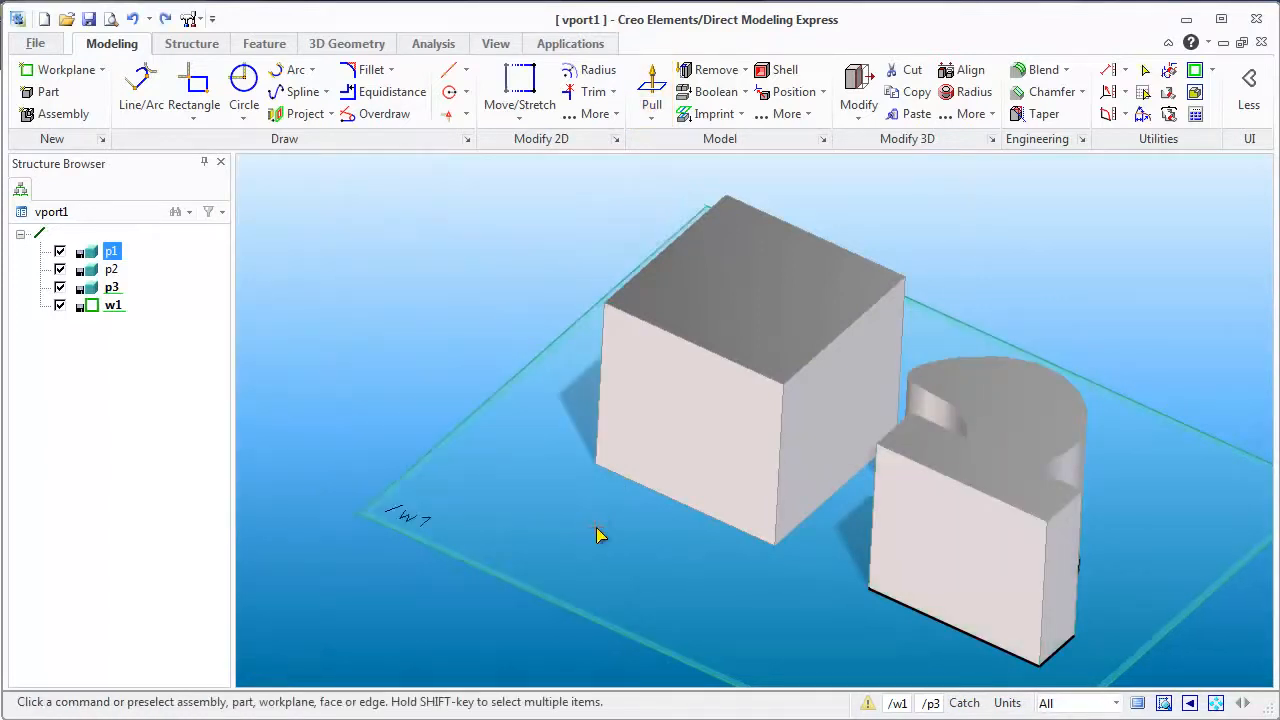
Step: Delete the old 2D profile geometry on workplane w1 with a selection box enclosing parts p1 and p2
left_click(1169, 69)
left_click(812, 208)
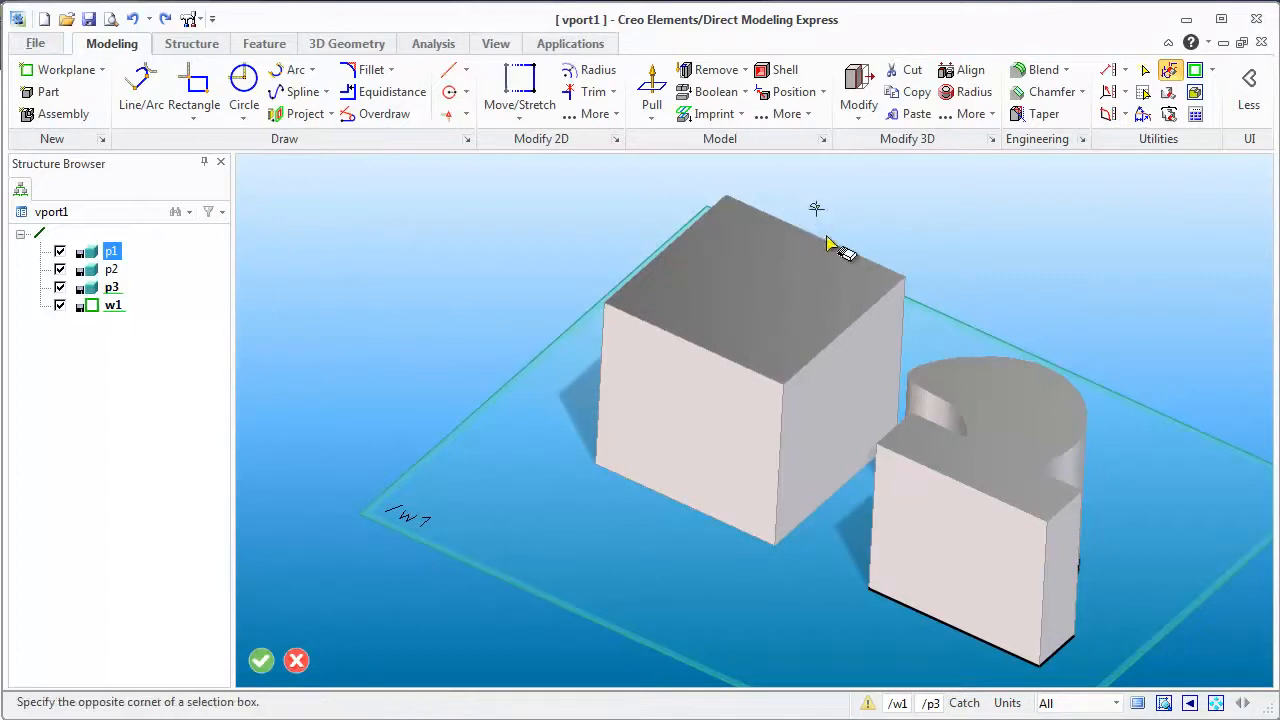
left_click(1045, 688)
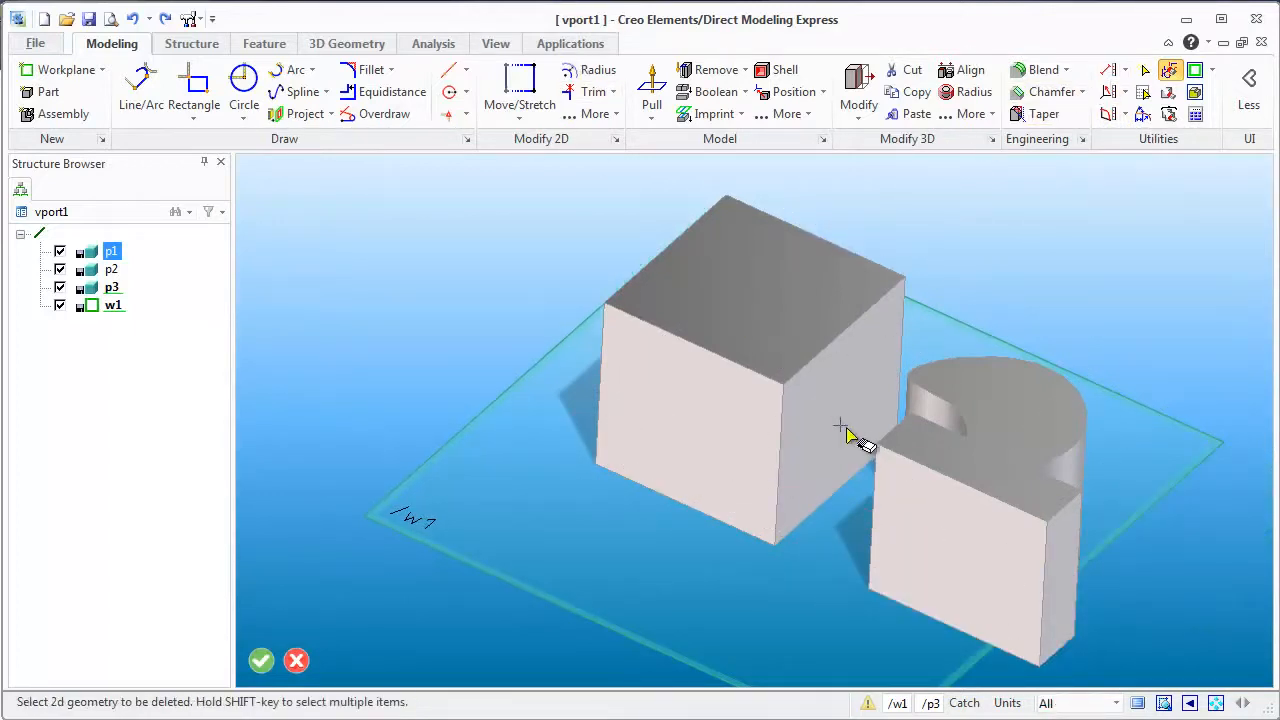
Step: Draw a rectangle on workplane w1 in front of part p1 and pull it upward 2.1 in into part p3
left_click(194, 88)
left_click(500, 494)
left_click(537, 606)
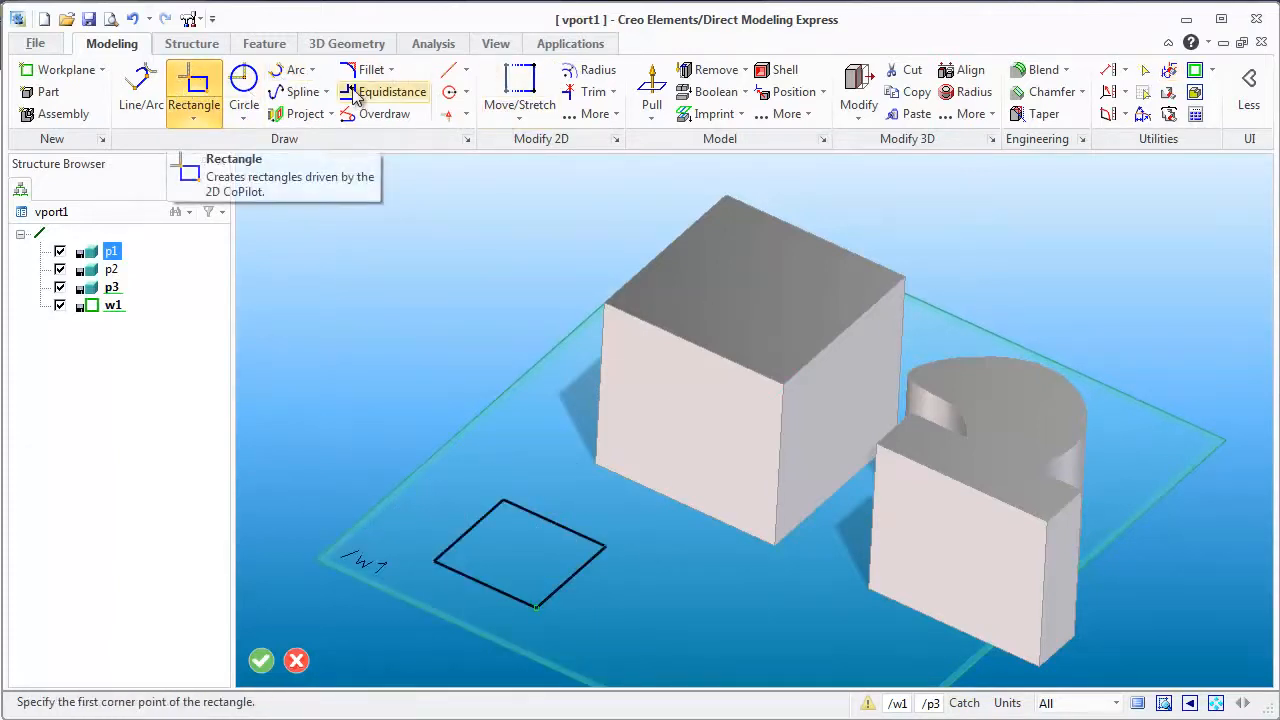
left_click(651, 95)
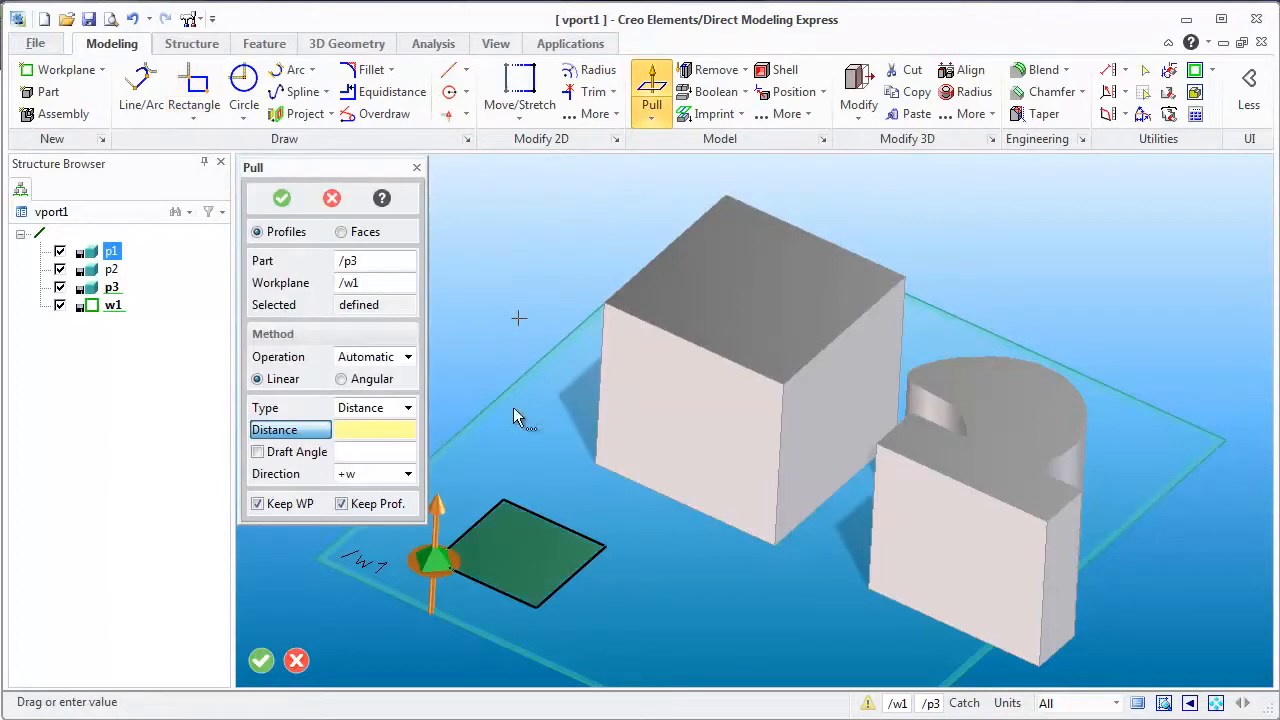
left_click_drag(436, 500, 462, 362)
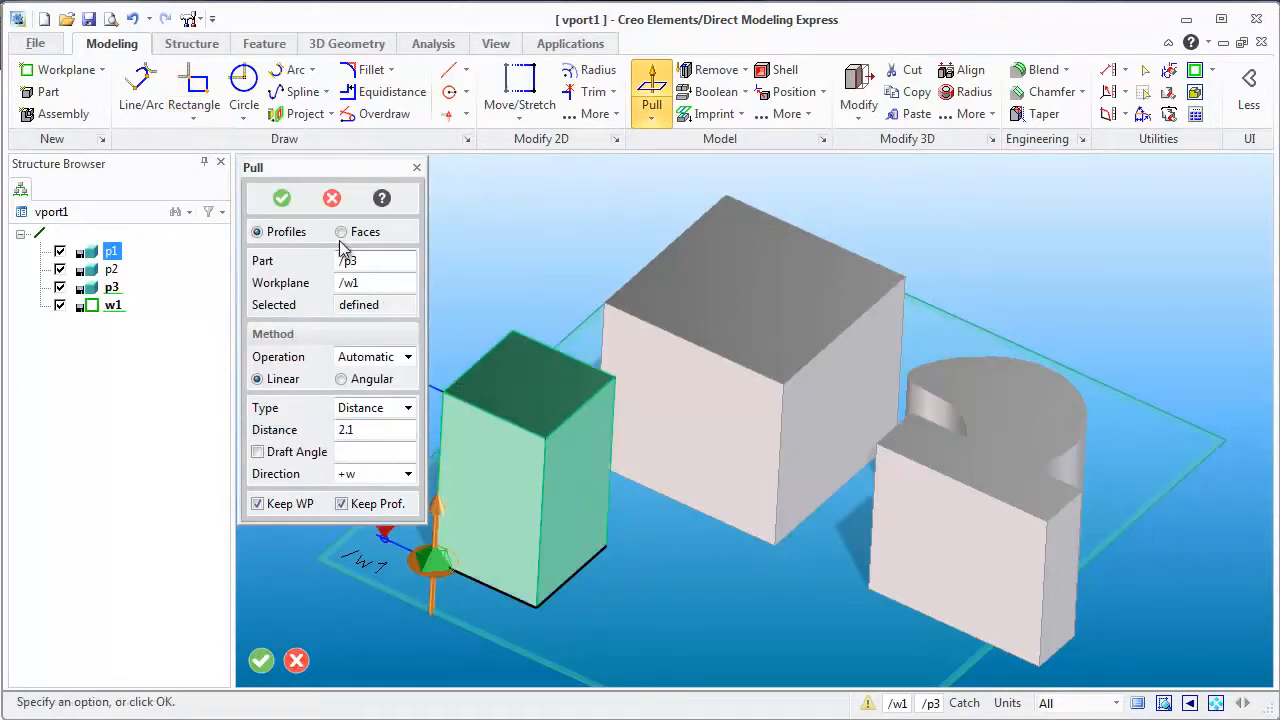
left_click(282, 199)
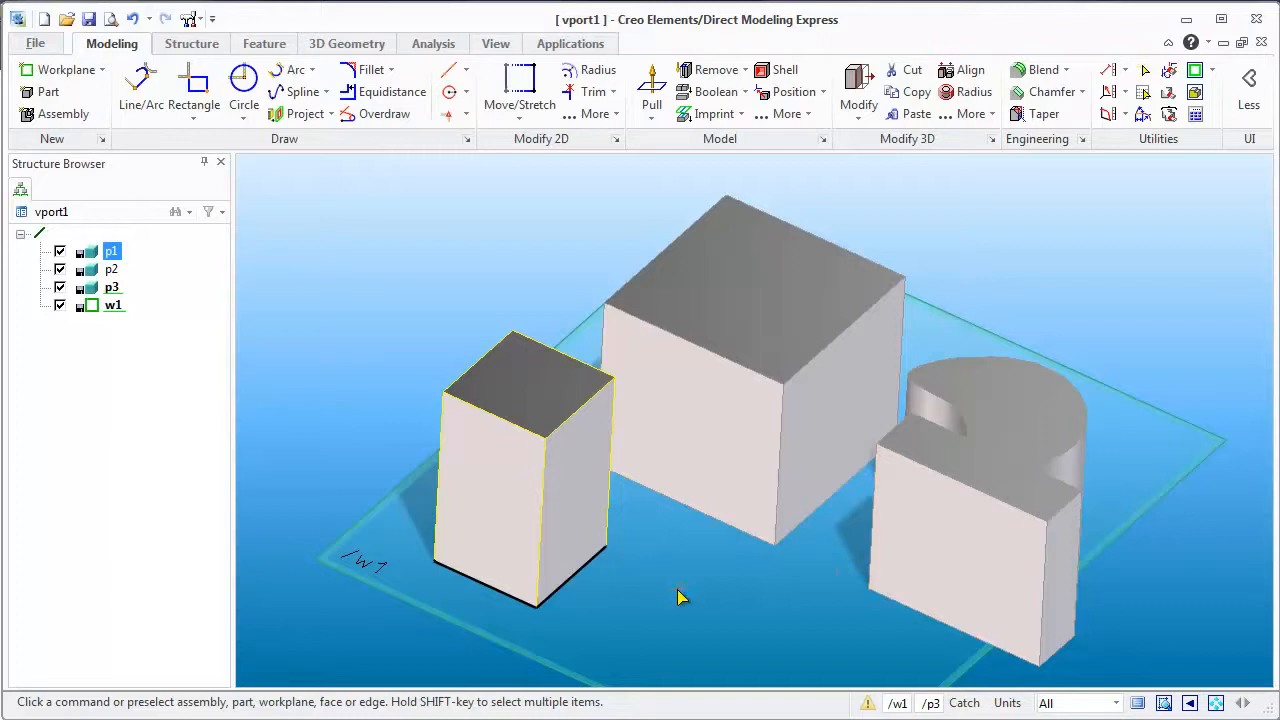
Step: Make part p2 the active part
right_click(110, 272)
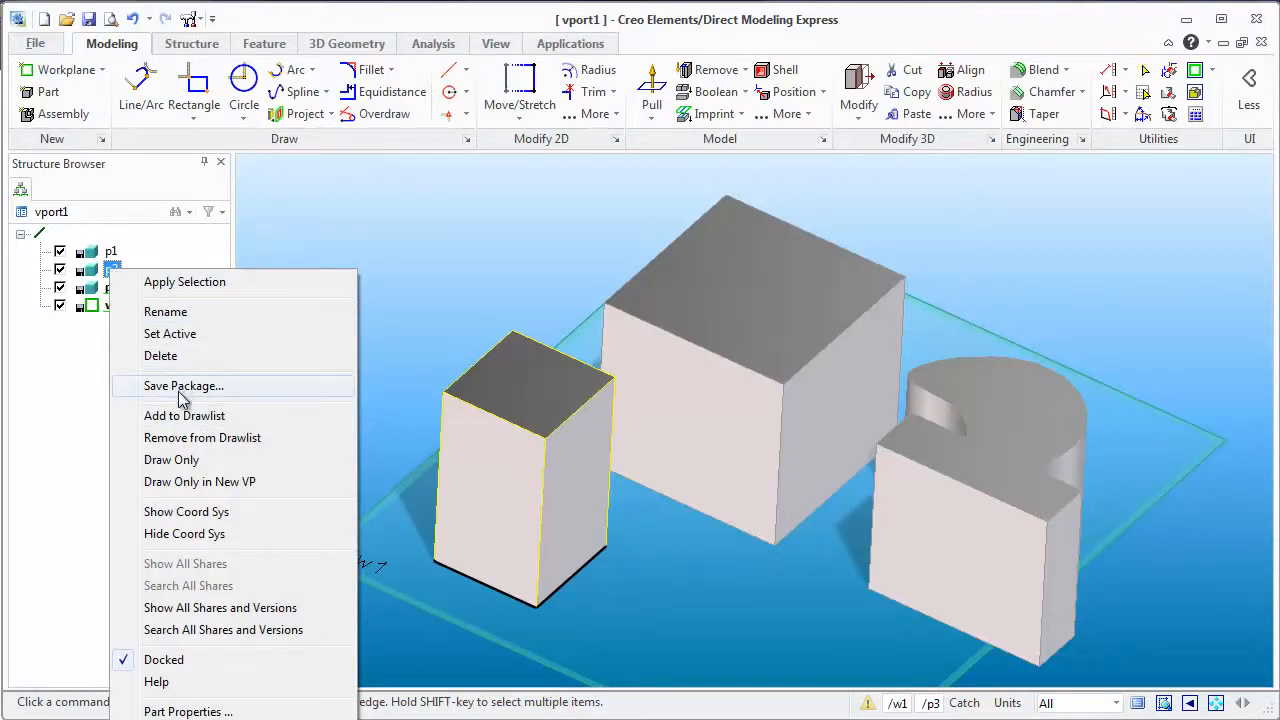
left_click(177, 340)
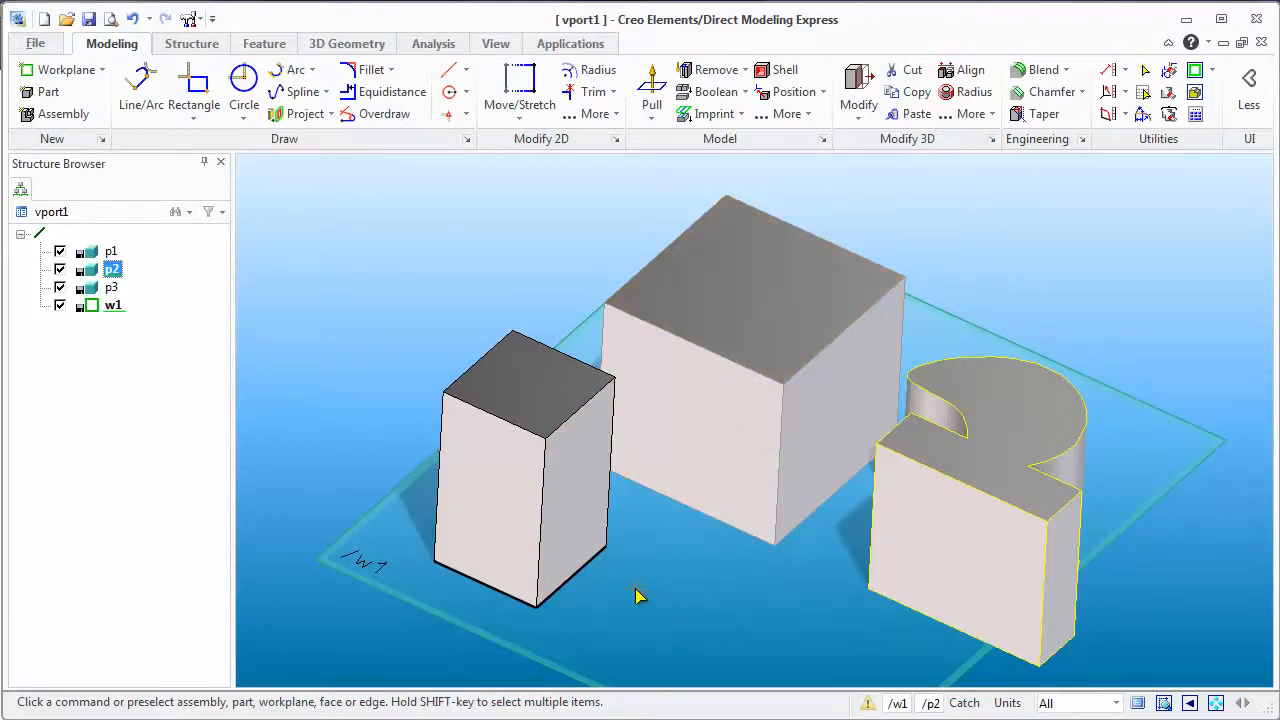
middle_click_drag(636, 595, 651, 558)
scroll(560, 486, "up", 3)
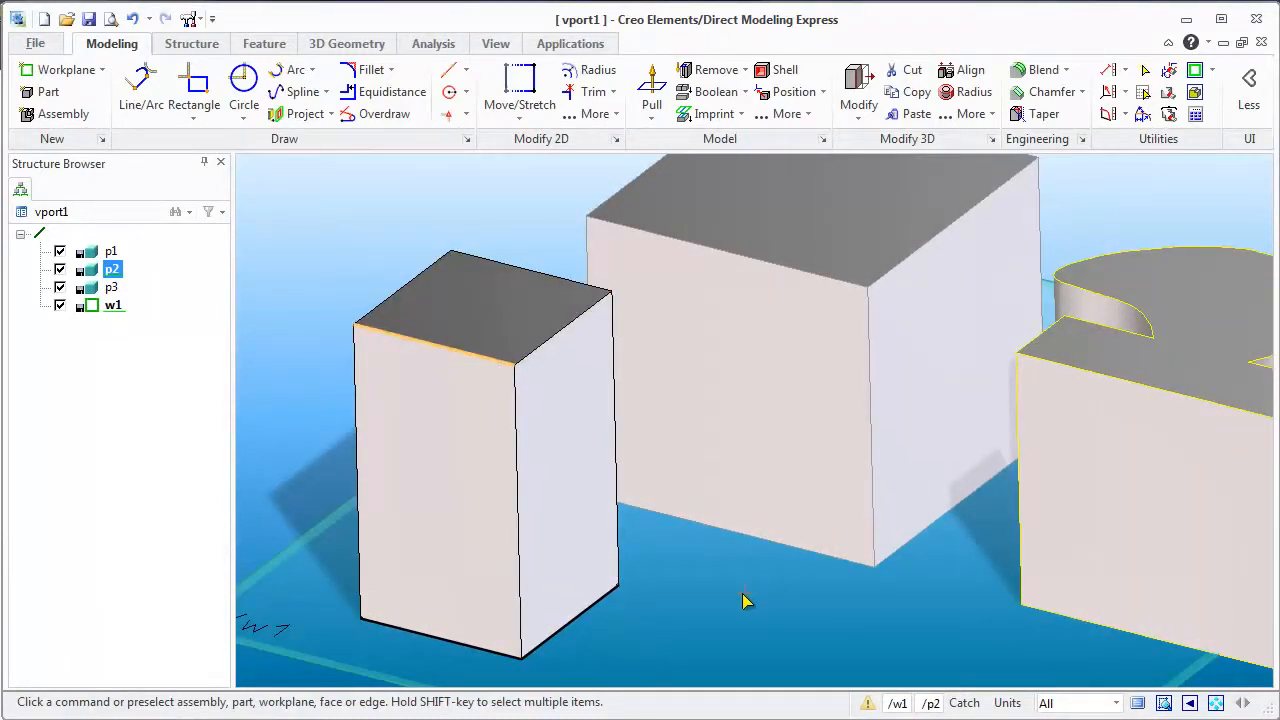
scroll(670, 568, "down", 4)
scroll(643, 569, "up", 3)
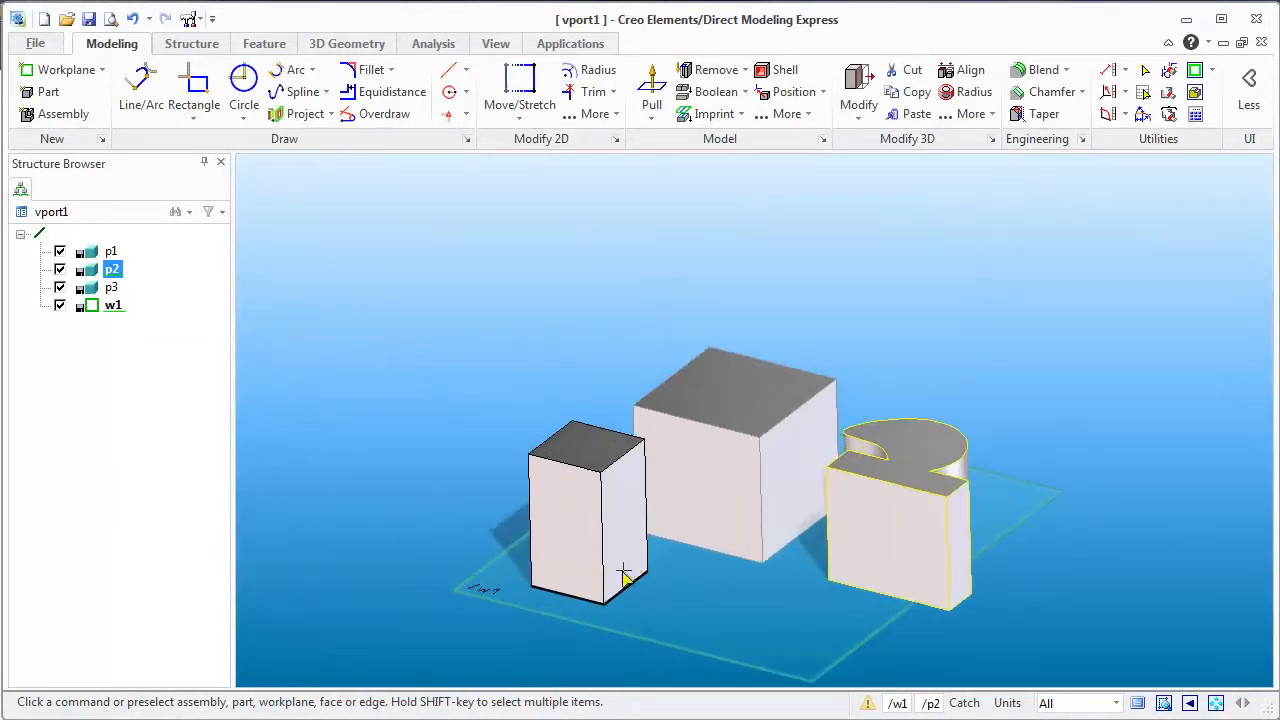
middle_click_drag(548, 553, 596, 566)
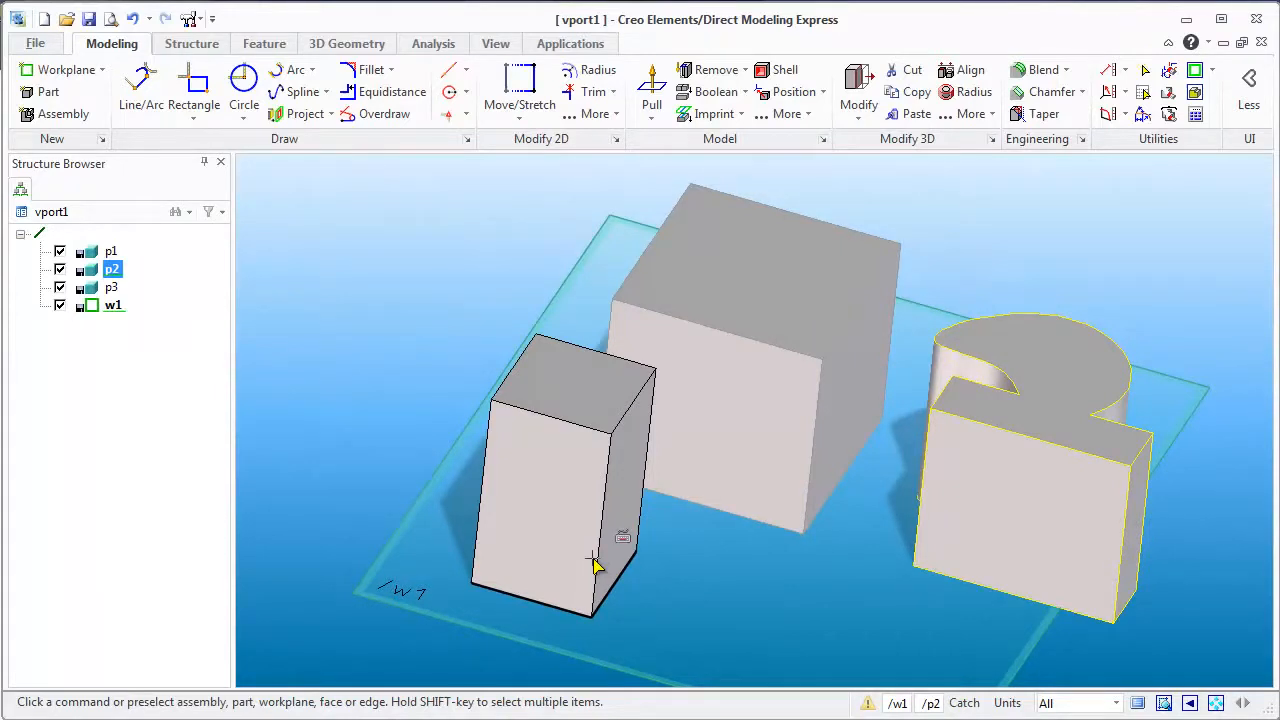